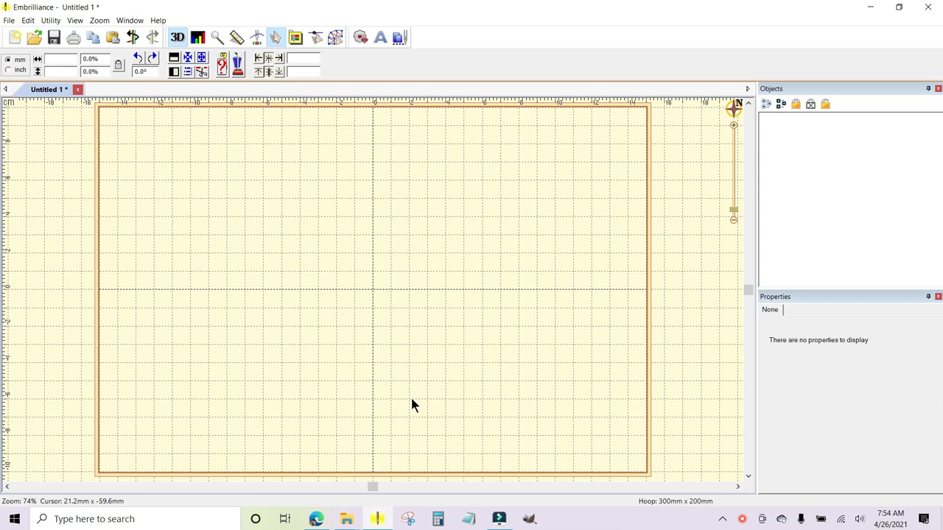
Add two copies of the kdq033-4x6-patriotic-2 design from the PES folder to the hoop.
click(348, 520)
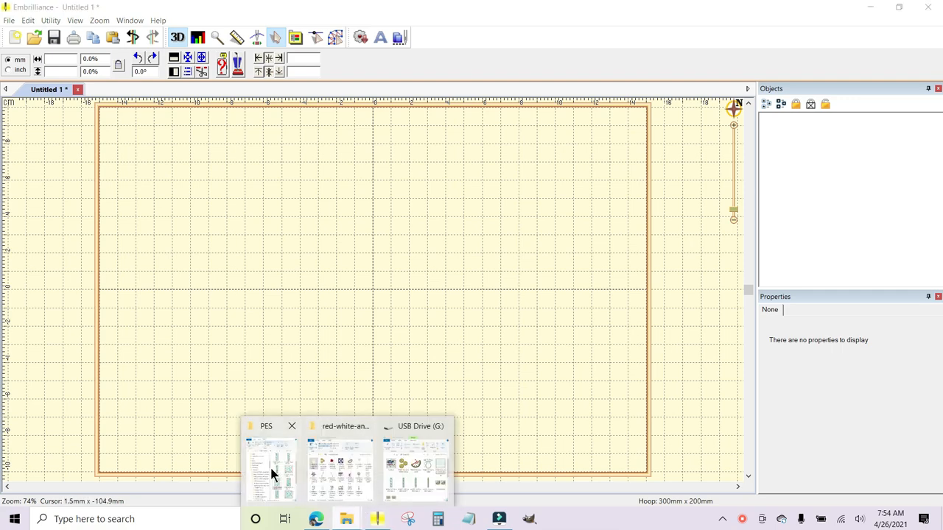
click(271, 473)
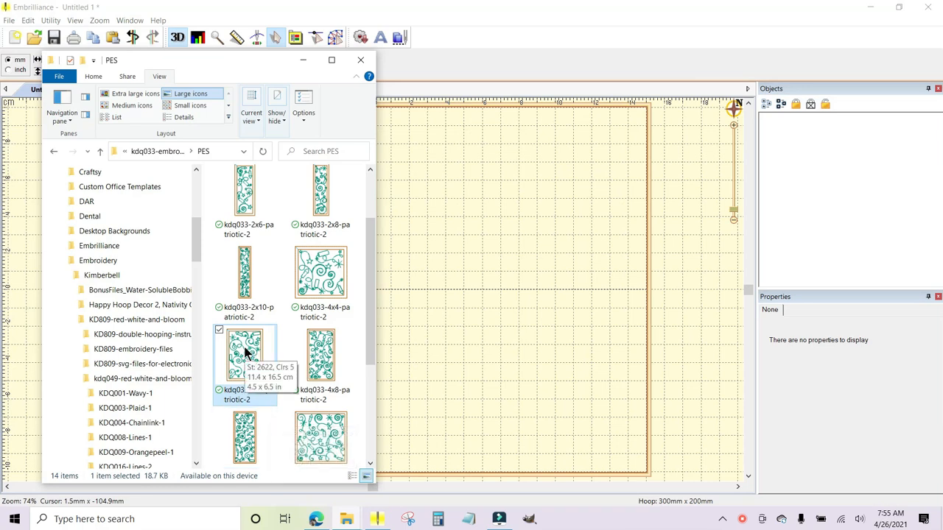
drag(243, 346, 476, 299)
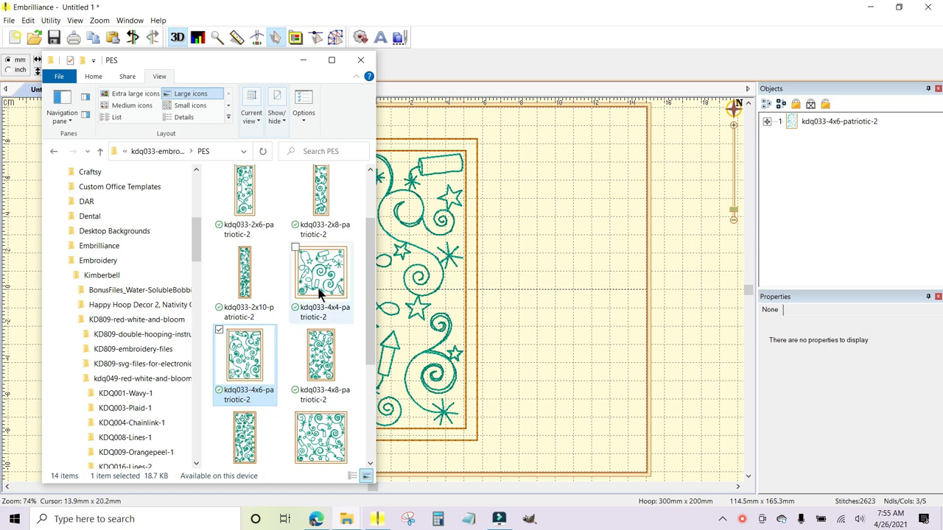
drag(246, 362, 440, 333)
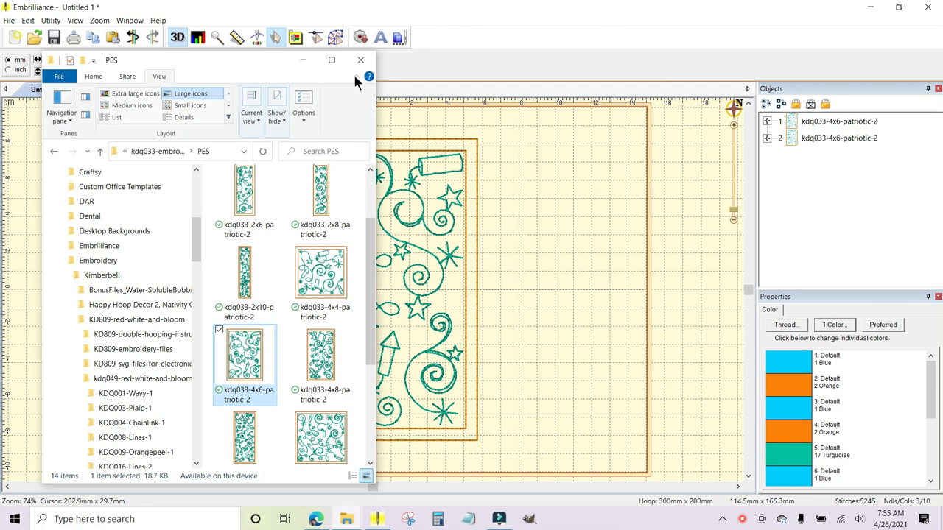
click(303, 60)
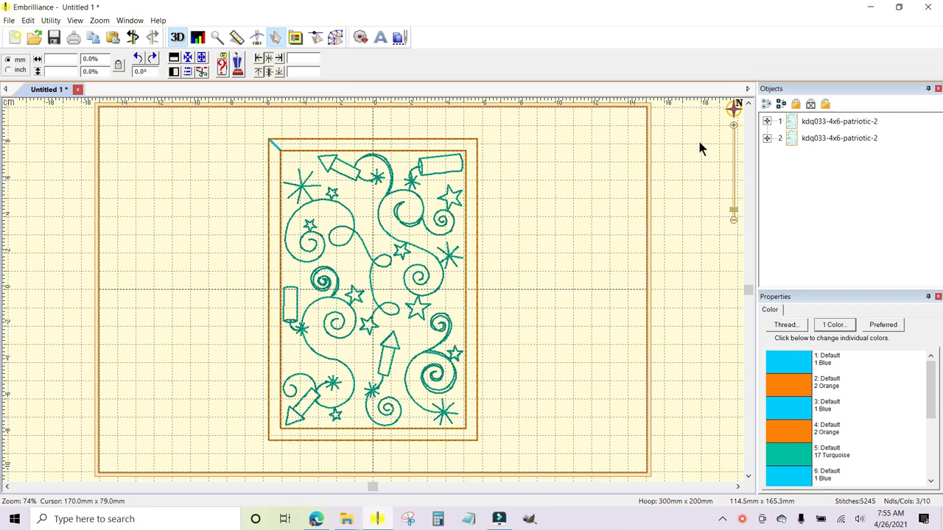
Move the first patriotic design into the left half of the hoop, at a horizontal position of -77 mm.
click(822, 123)
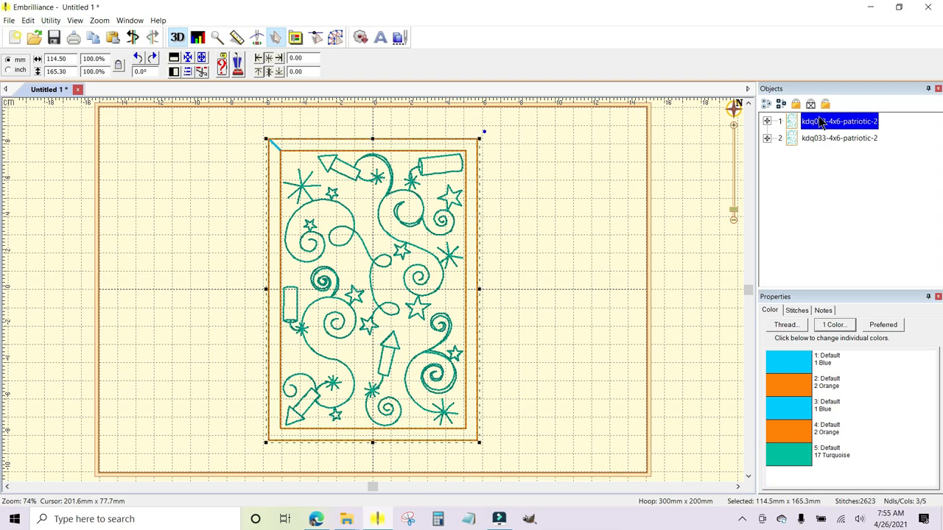
key(Left)
key(Left)
key(Left)
key(Left)
key(Left)
key(Left)
key(Left)
key(Left)
key(Left)
key(Left)
key(Left)
key(Left)
key(Left)
key(Left)
key(Left)
key(Left)
key(Left)
key(Left)
key(Left)
key(Left)
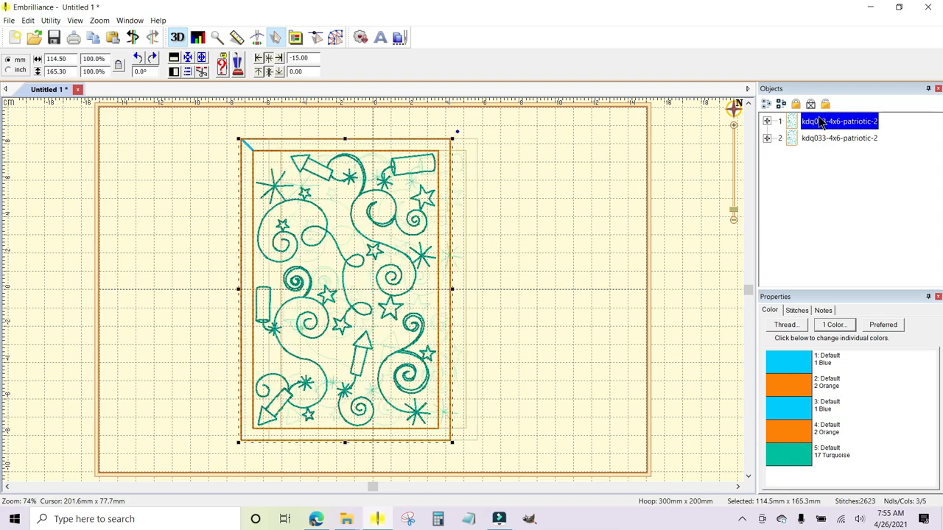
key(Left)
key(Left)
key(Left)
key(Left)
key(Left)
key(Left)
key(Left)
key(Left)
key(Left)
key(Left)
key(Left)
key(Left)
key(Left)
key(Left)
key(Left)
key(Left)
key(Left)
key(Left)
key(Left)
key(Left)
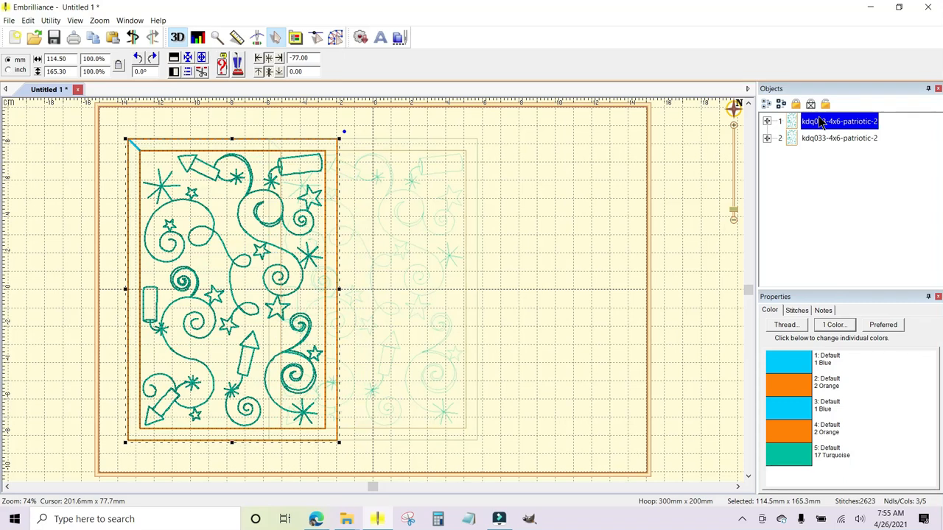
Move the second patriotic design into the right half of the hoop, at a horizontal position of 73 mm, and deselect it.
click(826, 140)
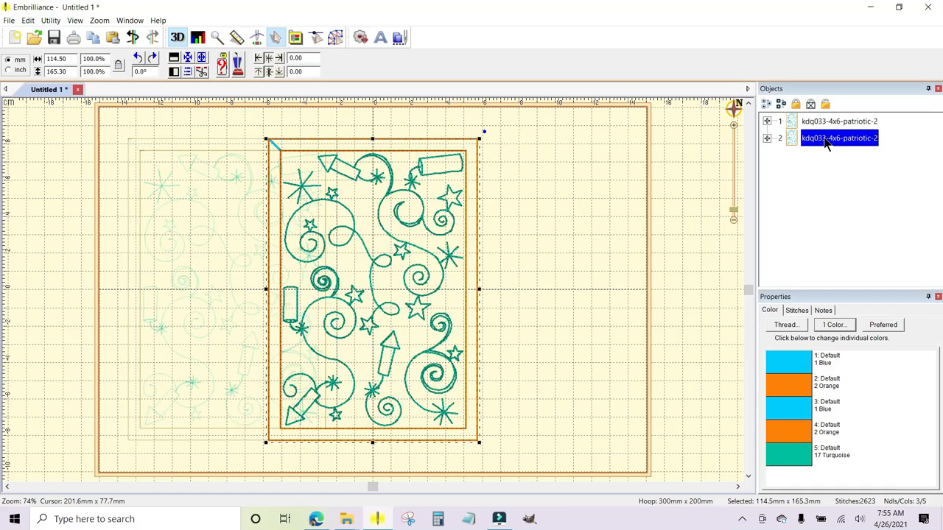
key(Right)
key(Right)
key(Right)
key(Right)
key(Right)
key(Right)
key(Right)
key(Right)
key(Right)
key(Right)
key(Right)
key(Right)
key(Right)
key(Right)
key(Right)
key(Right)
key(Right)
key(Right)
key(Right)
key(Right)
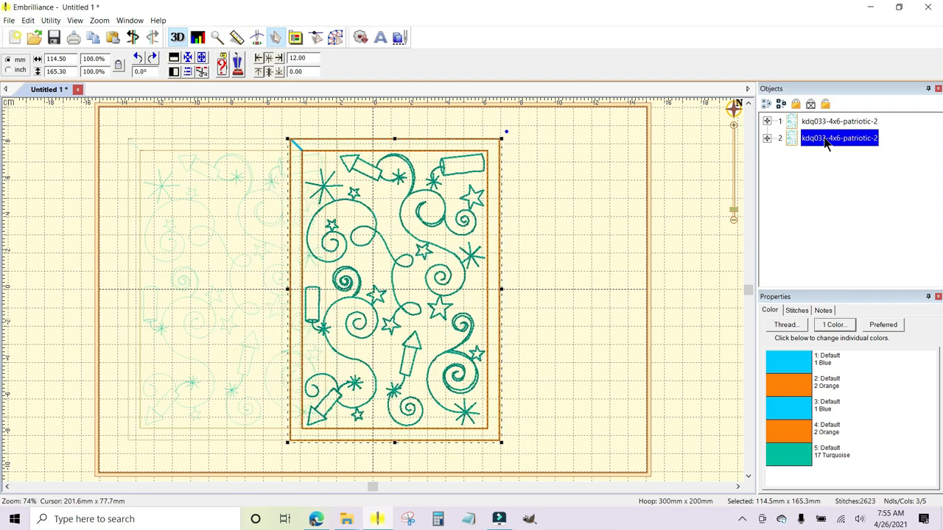
key(Right)
key(Right)
key(Right)
key(Right)
key(Right)
key(Right)
key(Right)
key(Right)
key(Right)
key(Right)
key(Right)
key(Right)
key(Right)
key(Right)
key(Right)
key(Right)
key(Right)
key(Right)
key(Right)
key(Right)
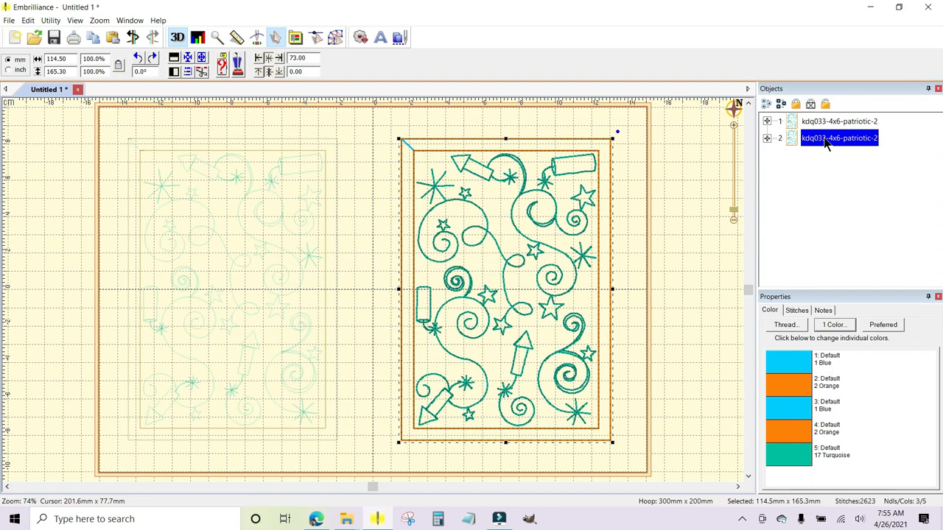
click(695, 193)
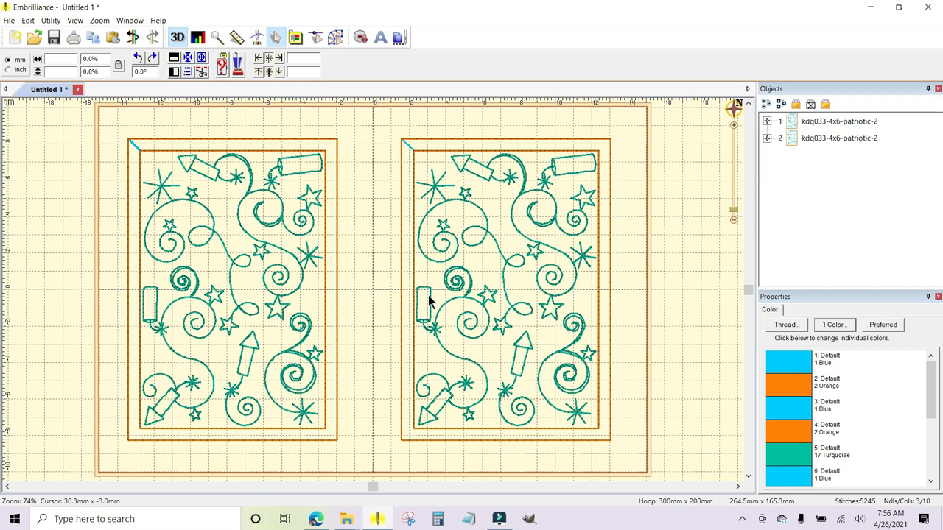
Expand both patriotic designs in the object list to show their individual color layers.
click(767, 122)
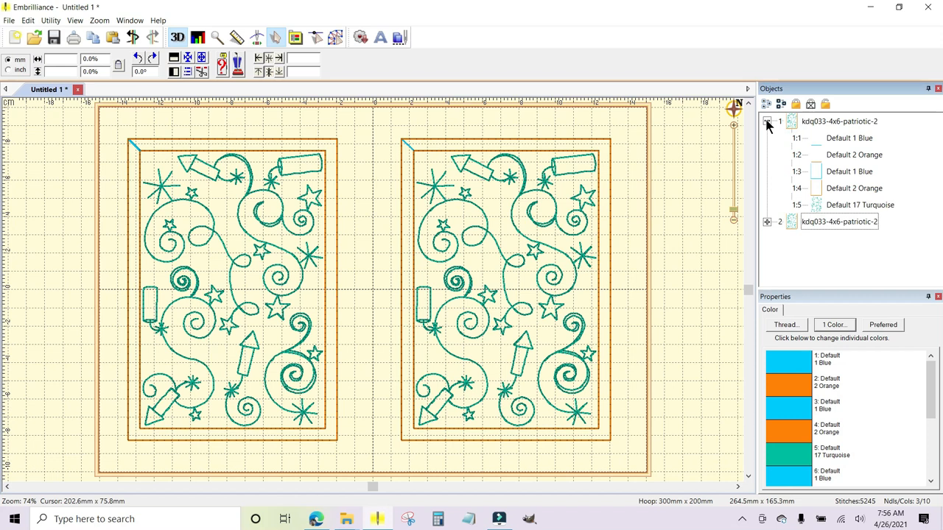
click(767, 222)
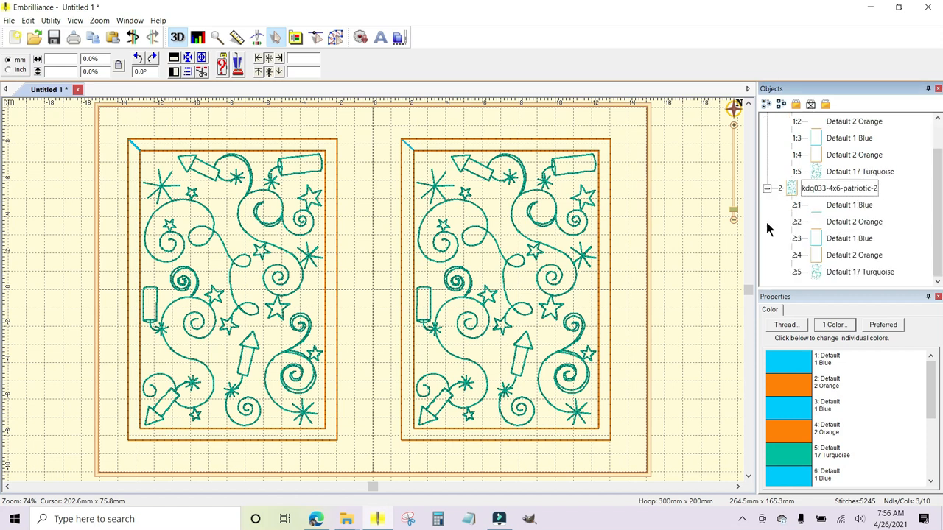
scroll(920, 162, up, 1)
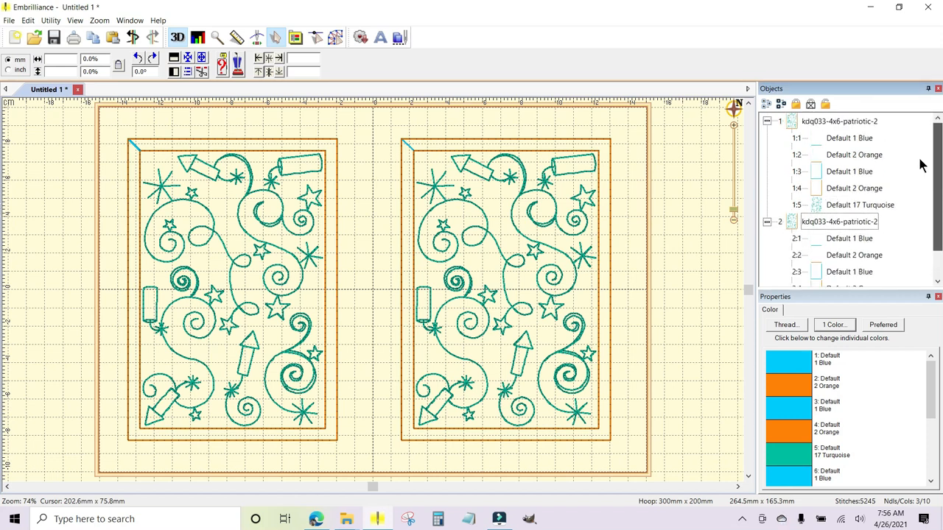
Recolor the first design's blue outer outline (1:3) to Madeira Thread Chest 1094 Medium Turquoise.
click(866, 138)
click(864, 173)
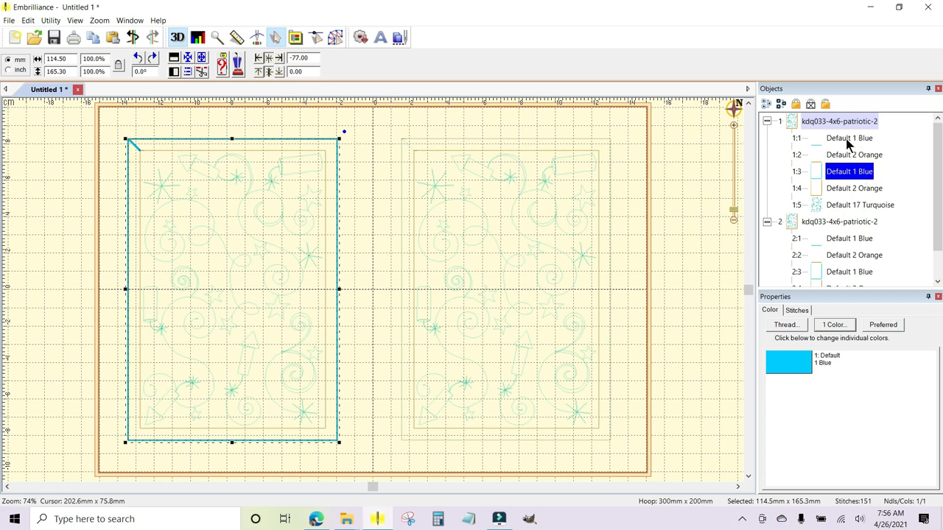
click(849, 140)
click(849, 172)
click(794, 366)
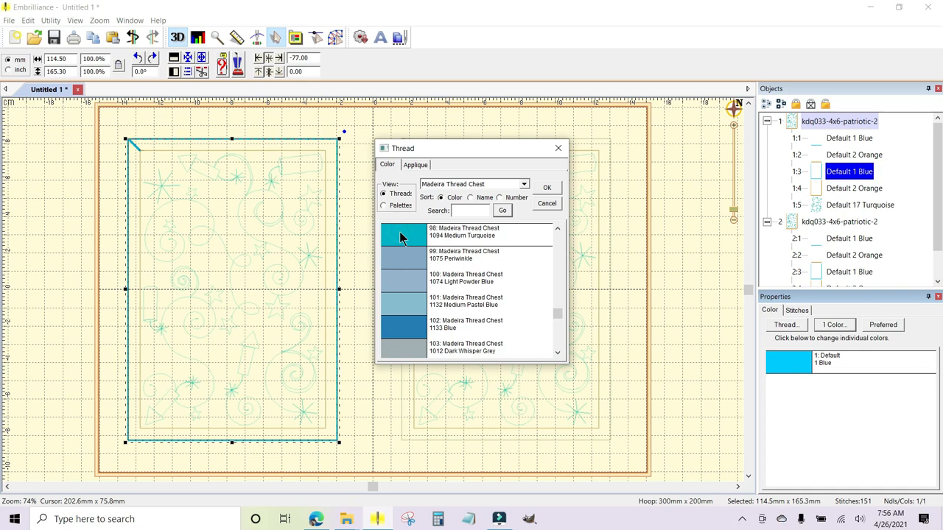
click(546, 189)
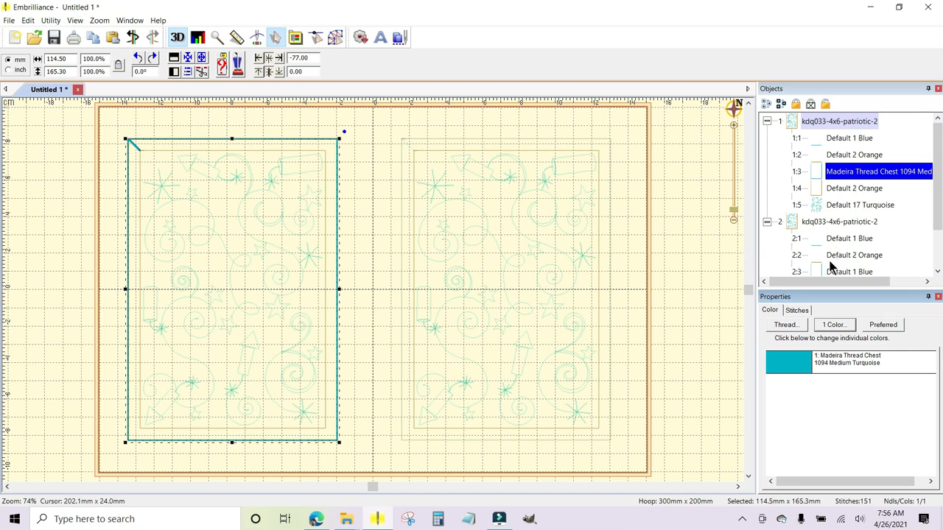
Recolor the second design's blue outer outline (2:3) to Madeira Thread Chest 1094 Medium Turquoise.
scroll(940, 161, down, 2)
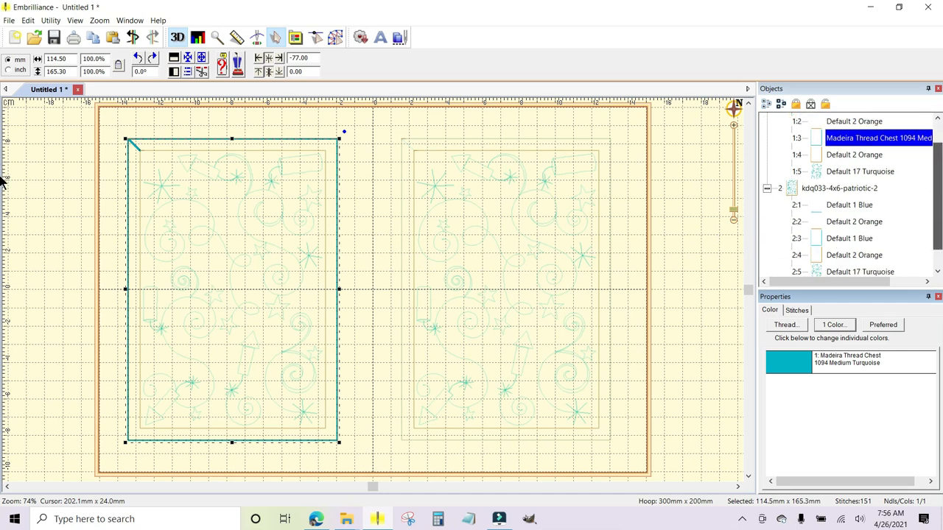
click(840, 240)
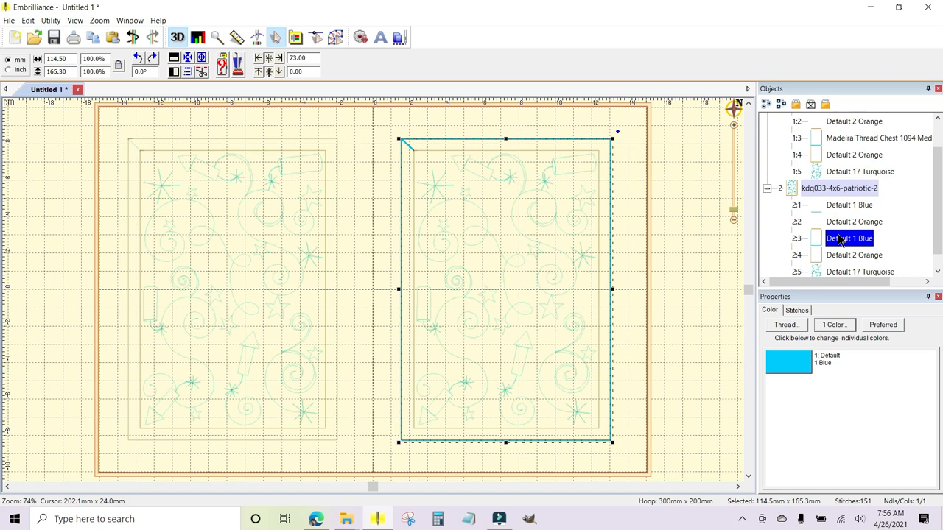
click(792, 373)
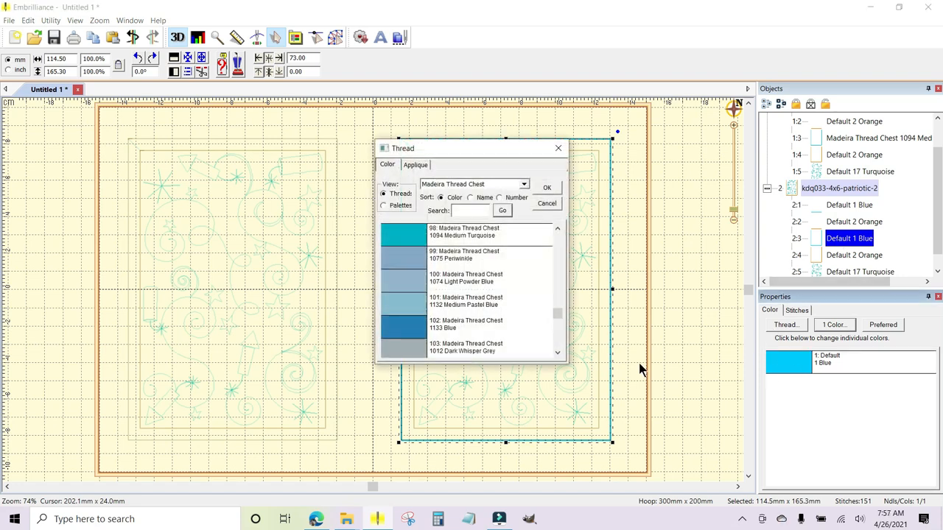
click(550, 189)
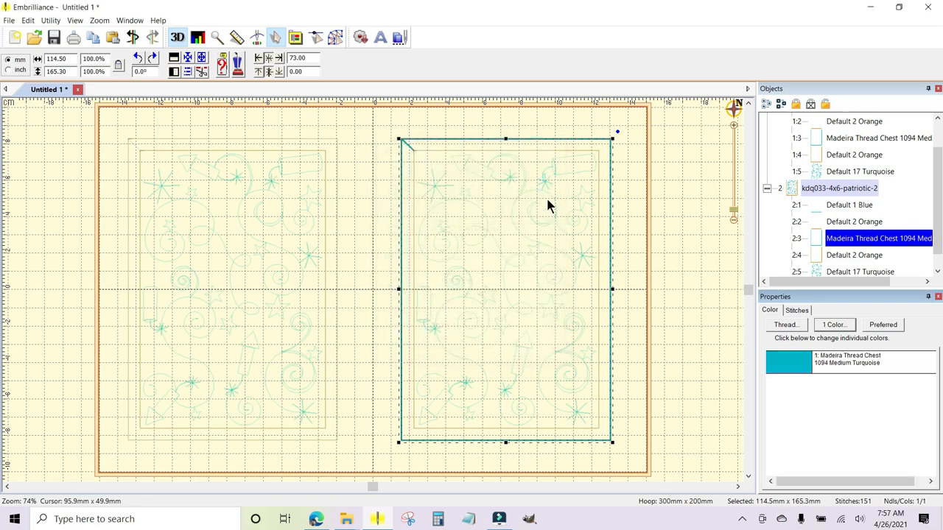
Recolor the first design's orange outer outline (1:4) to Madeira Thread Chest 1137 Orange Yellow.
drag(935, 175, 936, 148)
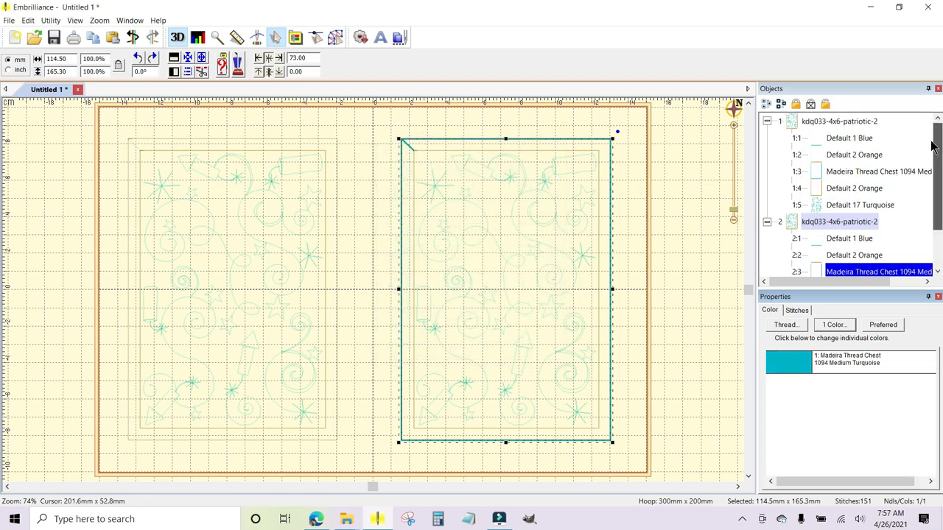
click(856, 156)
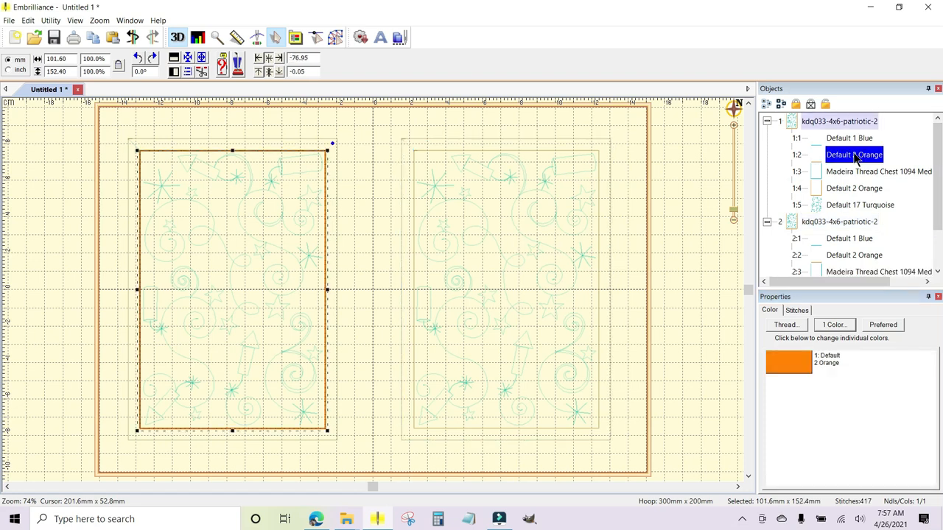
click(846, 191)
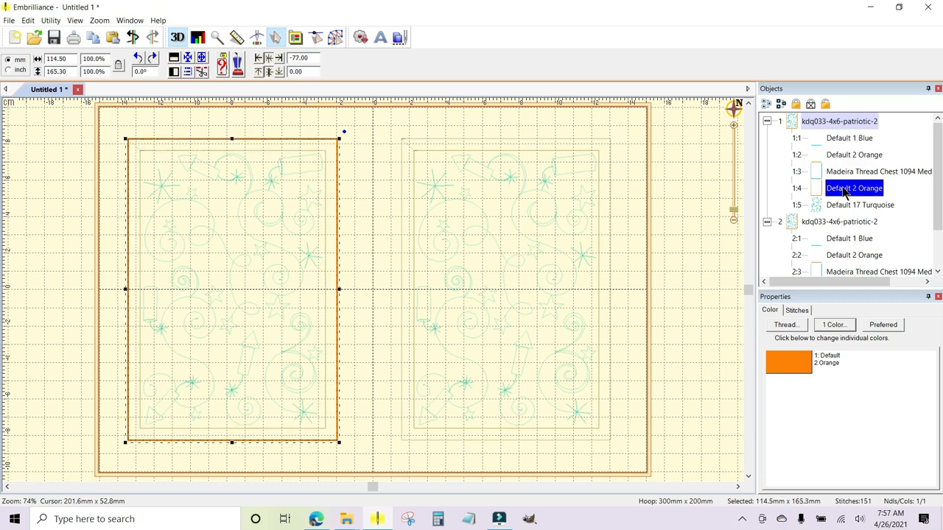
click(792, 372)
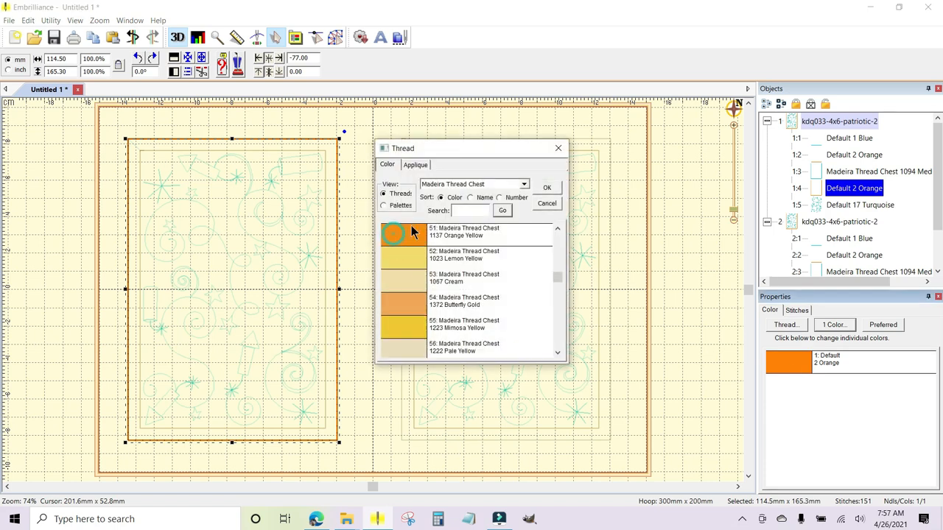
click(551, 189)
Recolor the second design's orange outer outline (2:4) to Madeira Thread Chest 1137 Orange Yellow.
drag(939, 165, 942, 192)
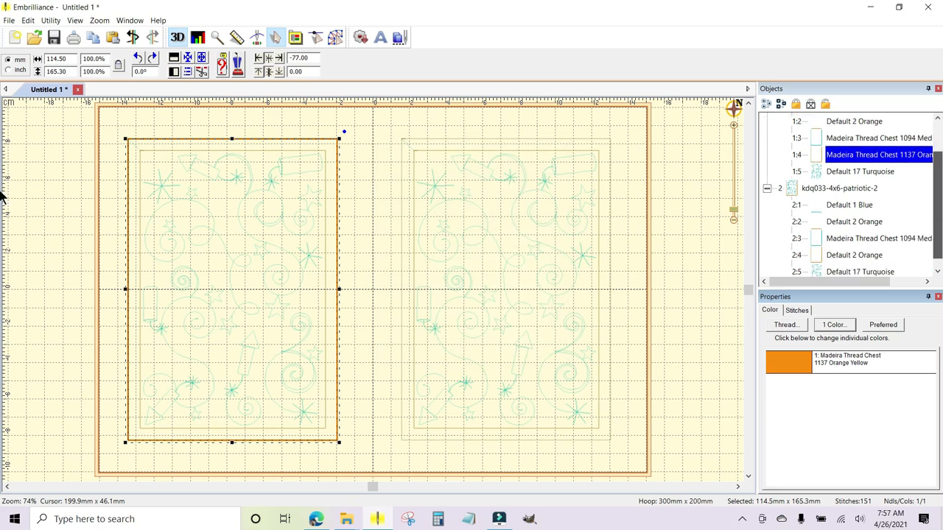
click(849, 256)
click(786, 360)
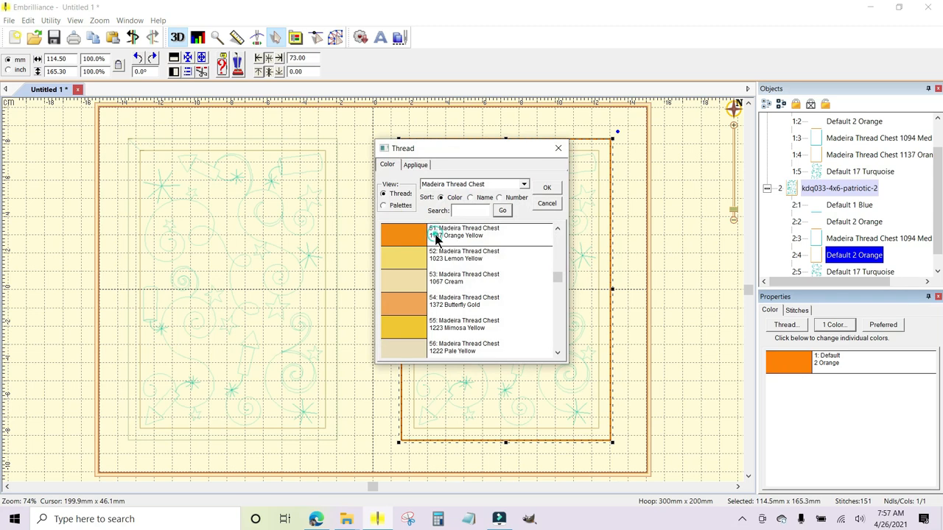
click(550, 189)
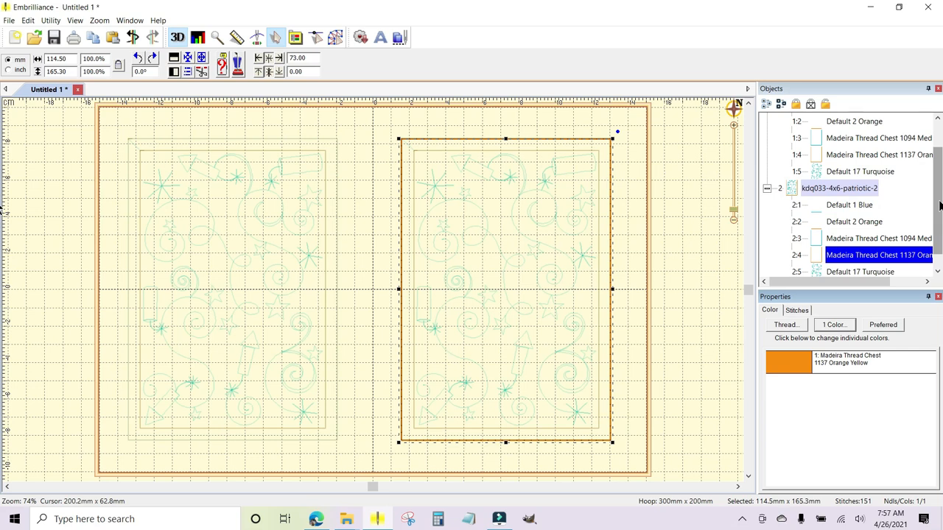
Recolor the second design's fireworks-and-swirls quilting motif (2:5) to Madeira Thread Chest 1075 Periwinkle.
click(858, 172)
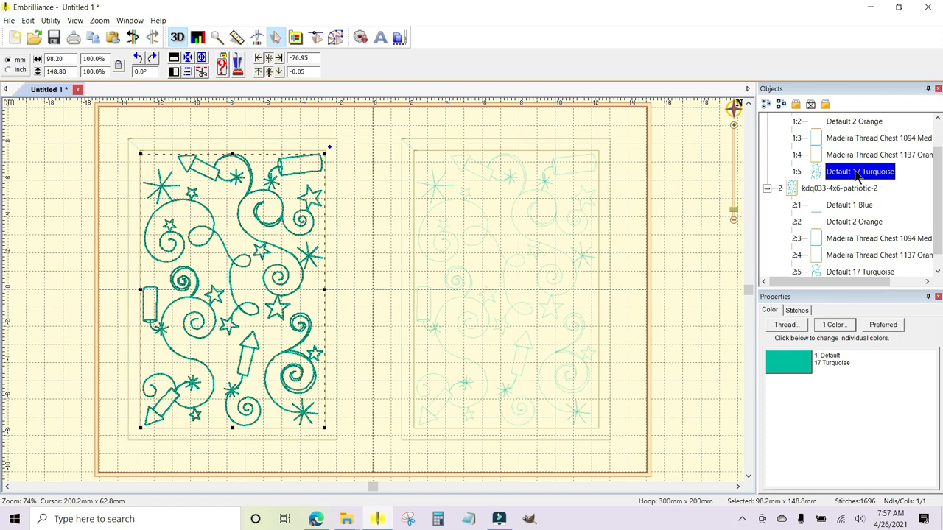
scroll(938, 185, down, 1)
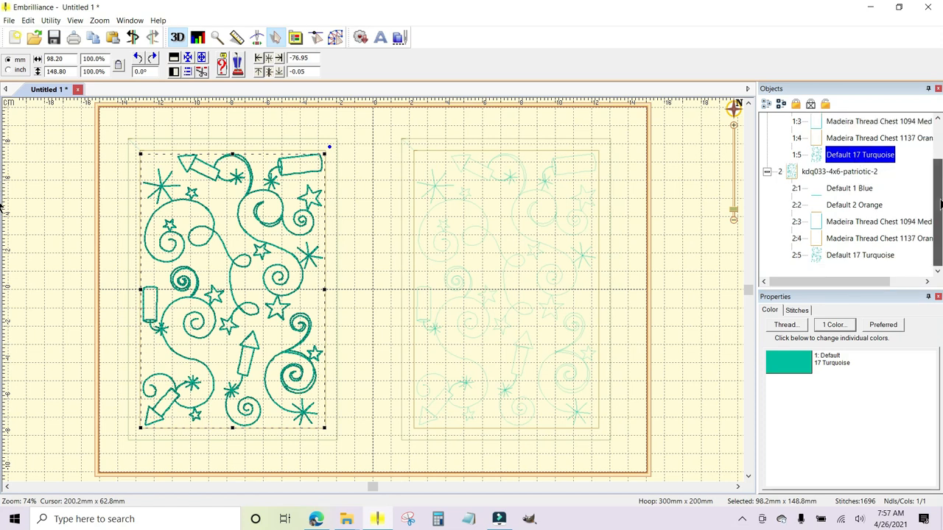
click(865, 258)
click(798, 363)
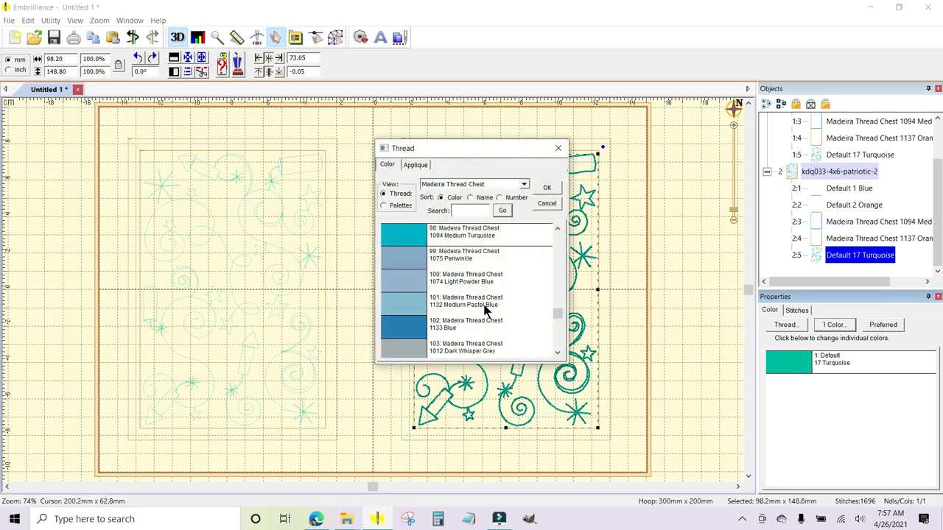
click(400, 260)
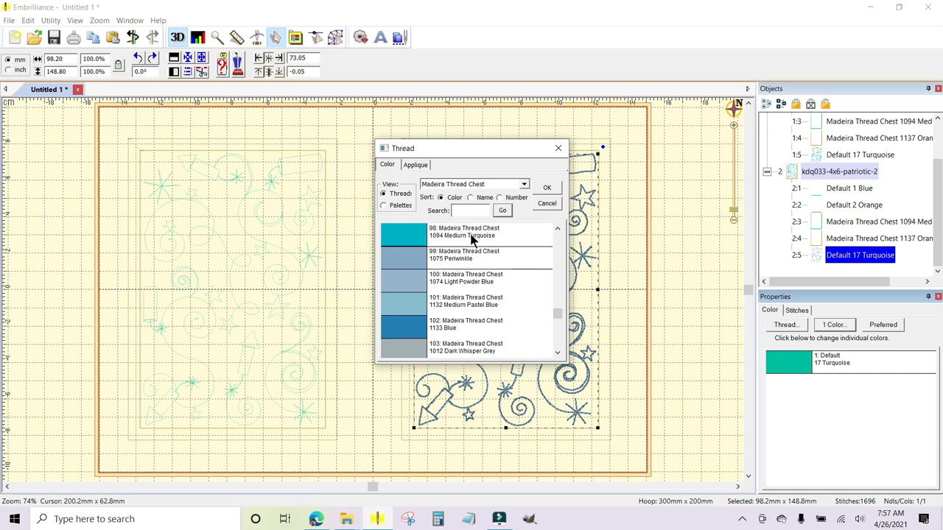
click(524, 185)
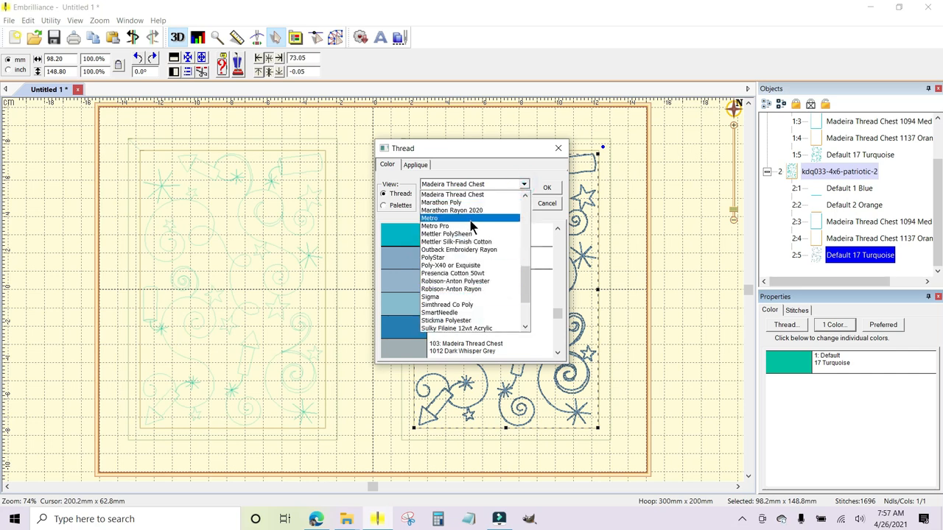
click(476, 196)
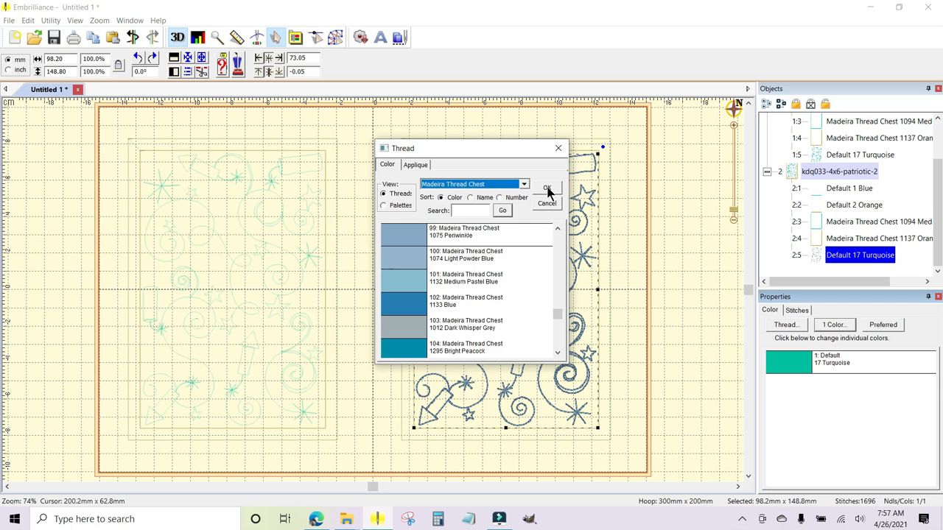
click(547, 188)
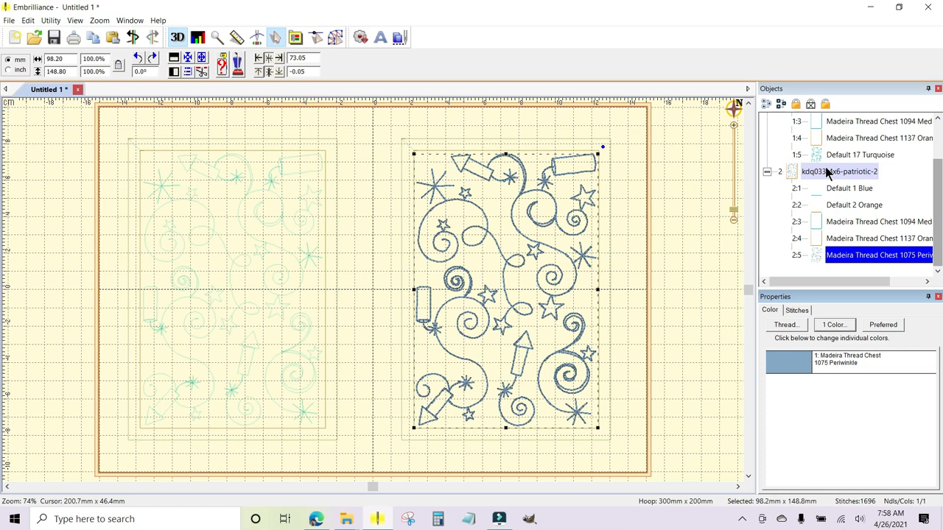
Collapse the layer lists of both patriotic quilting designs and clear the selection.
click(767, 172)
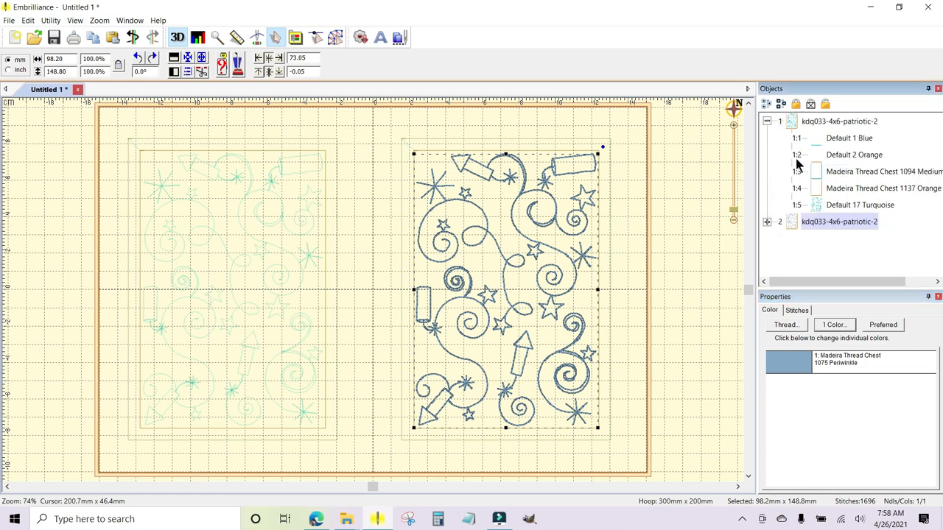
click(767, 121)
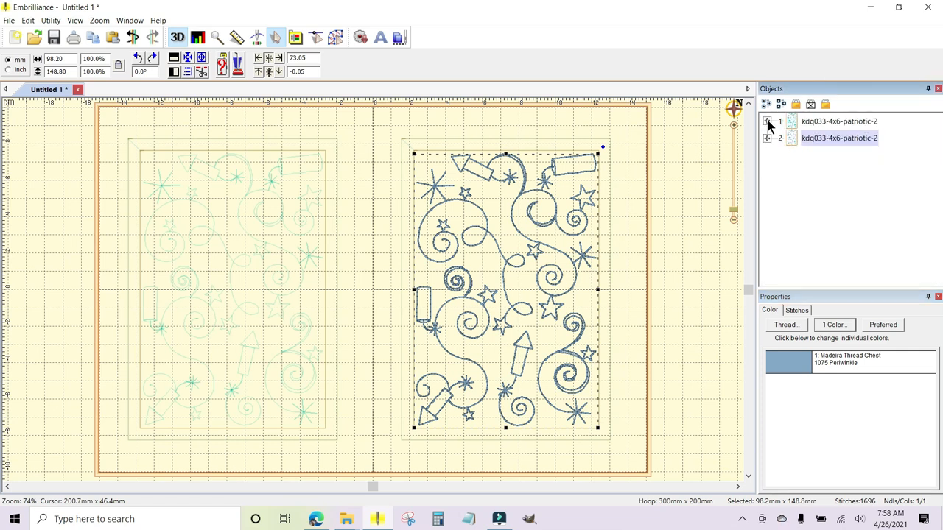
click(694, 207)
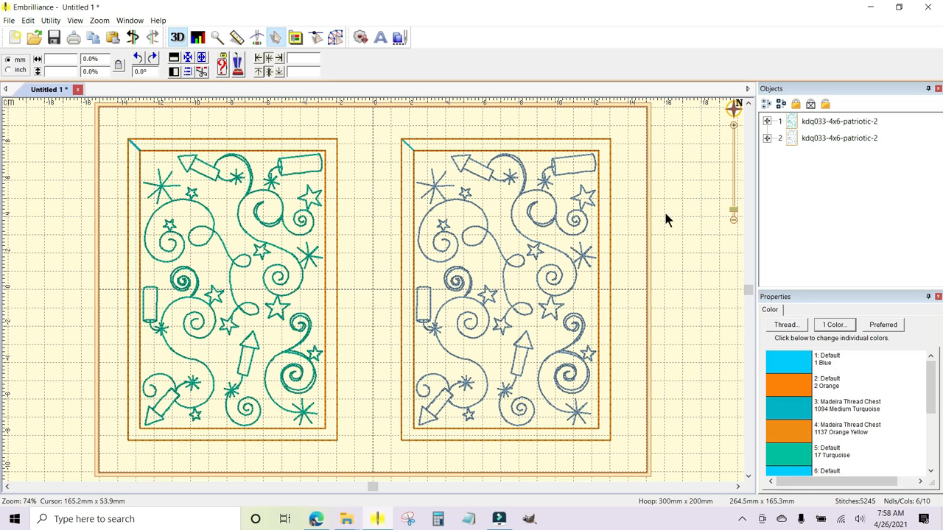
Add two copies of KD809-5x7-firework-2 from the red-white-and-bloom-quilt folder to the hoop layout.
mouse_move(349, 521)
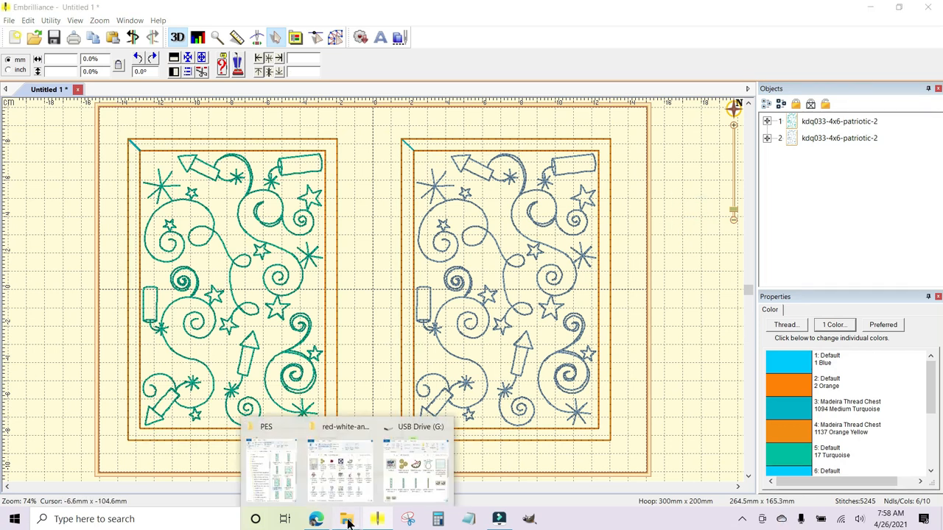
click(341, 465)
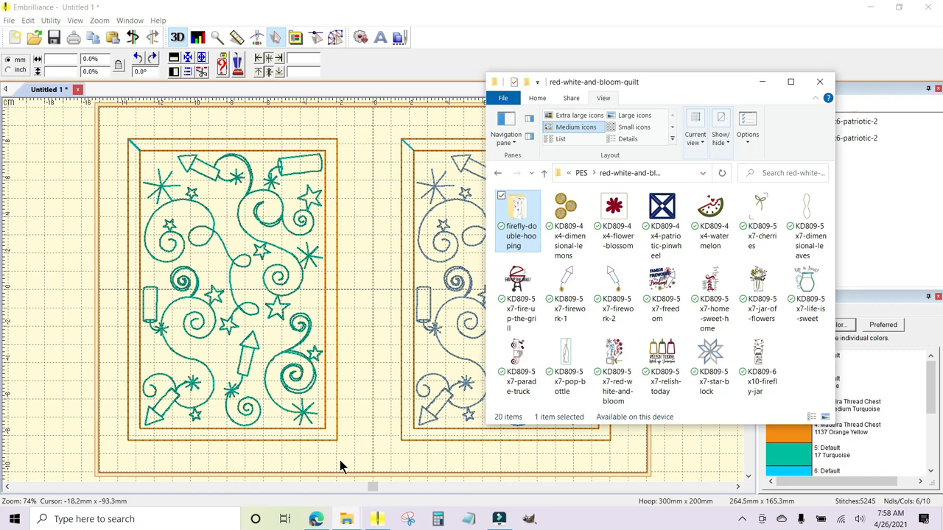
drag(621, 281, 371, 283)
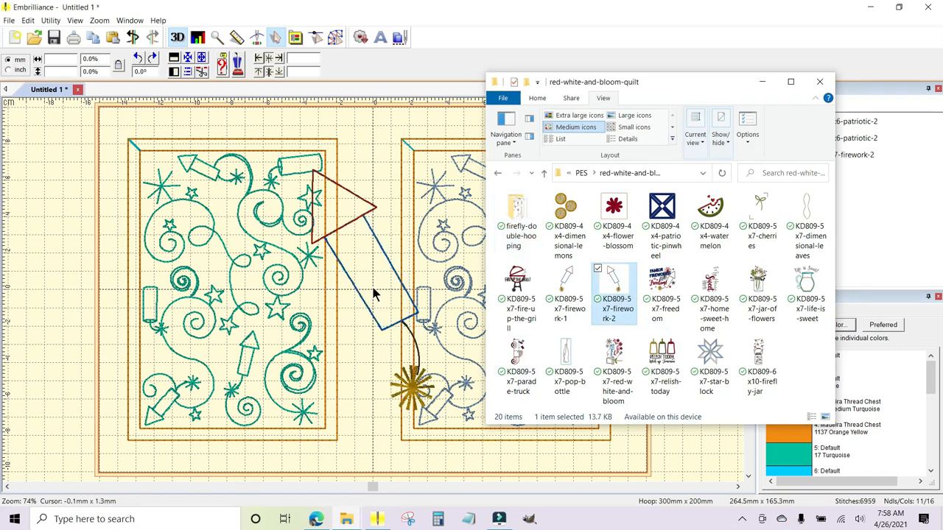
drag(618, 280, 368, 276)
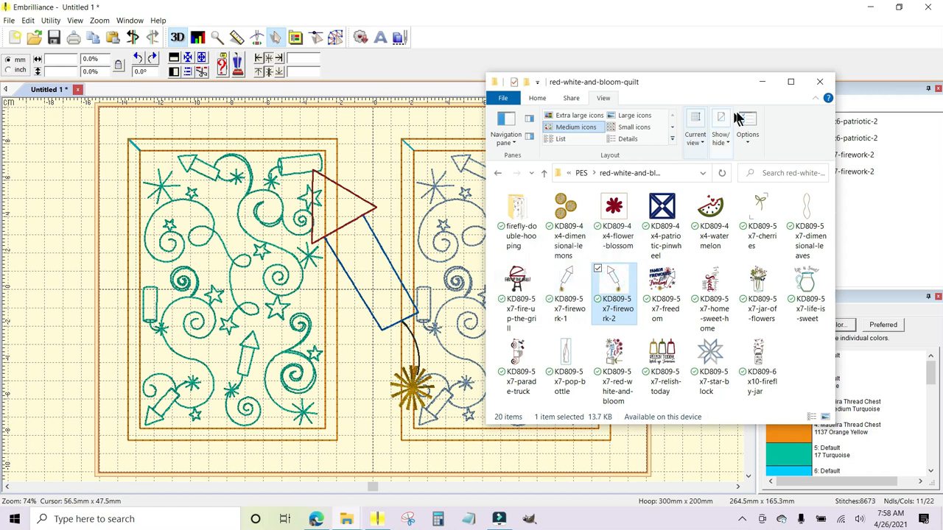
click(762, 84)
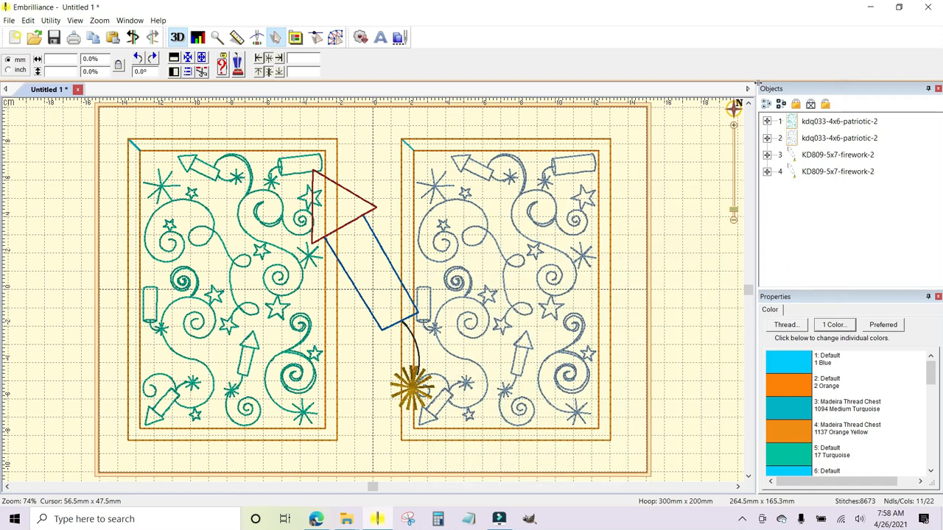
Move the first firework (object 3) onto the first quilting design, to a horizontal position of -78.00 mm.
click(825, 157)
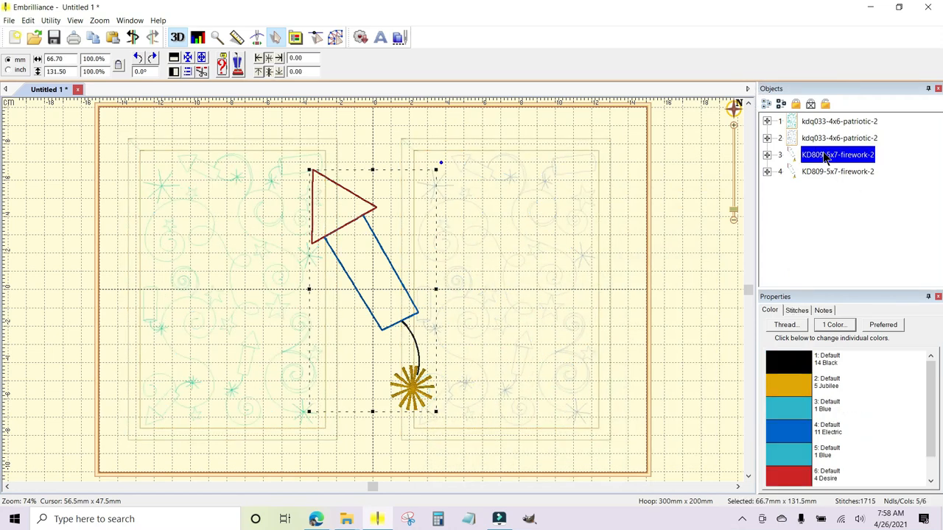
key(Left)
key(Left)
key(Left)
key(Left)
key(Left)
key(Left)
key(Left)
key(Left)
key(Left)
key(Left)
key(Left)
key(Left)
key(Left)
key(Left)
key(Left)
key(Left)
key(Left)
key(Left)
key(Left)
key(Left)
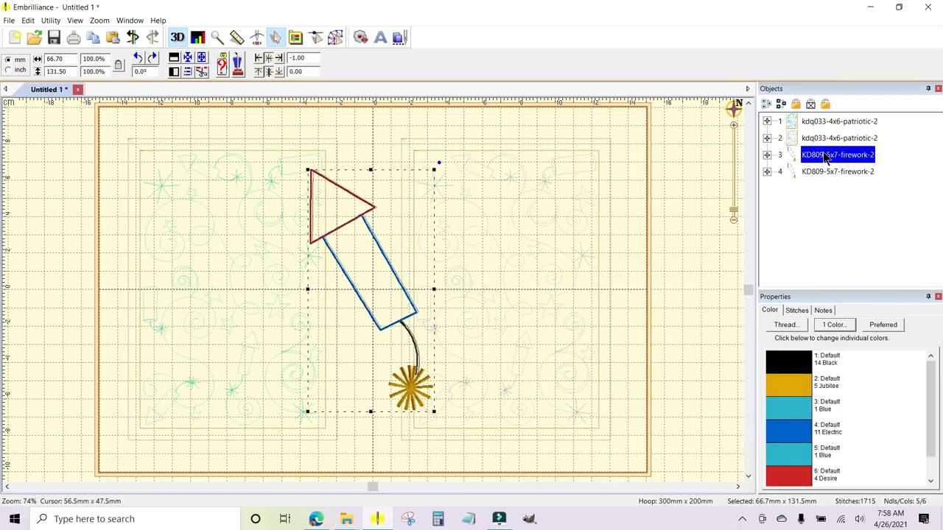
key(Left)
key(Left)
key(Left)
key(Left)
key(Left)
key(Left)
key(Left)
key(Left)
key(Left)
key(Left)
key(Left)
key(Left)
key(Left)
key(Left)
key(Left)
key(Left)
key(Left)
key(Left)
key(Left)
key(Left)
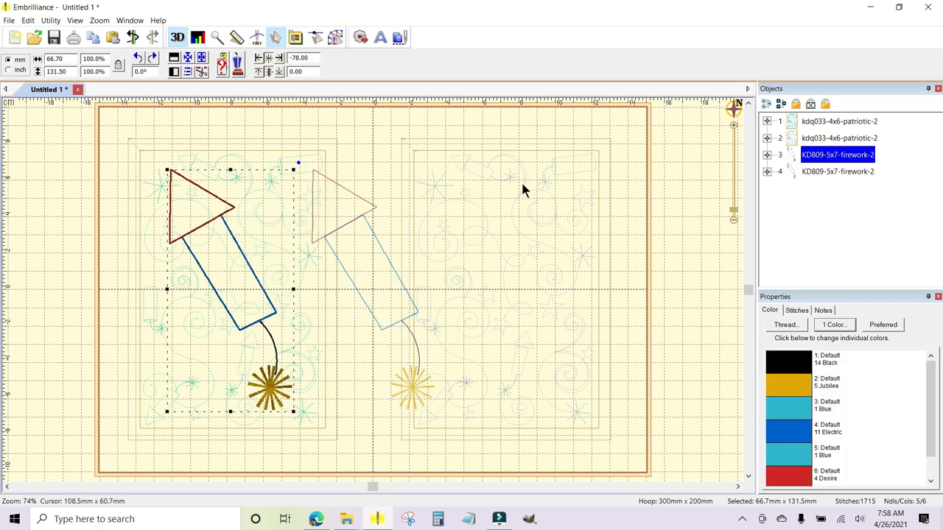
Move the second firework (object 4) onto the second quilting design, to a horizontal position of 76.00 mm.
click(829, 173)
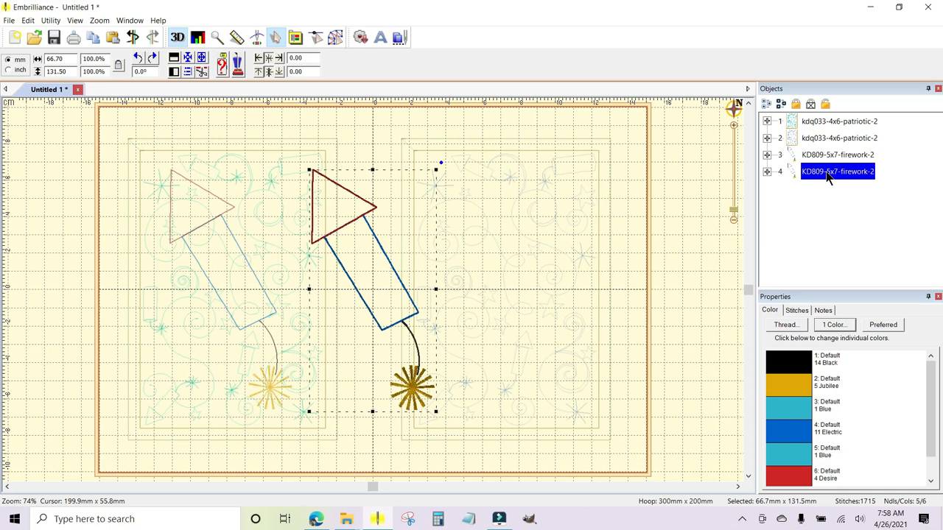
key(Right)
key(Right)
key(Right)
key(Right)
key(Right)
key(Right)
key(Right)
key(Right)
key(Right)
key(Right)
key(Right)
key(Right)
key(Right)
key(Right)
key(Right)
key(Right)
key(Right)
key(Right)
key(Right)
key(Right)
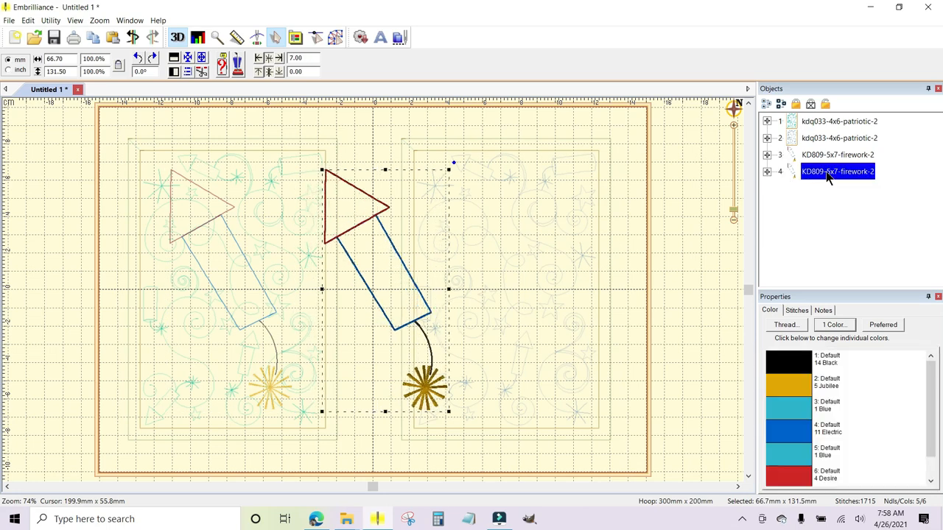
key(Right)
key(Right)
key(Right)
key(Right)
key(Right)
key(Right)
key(Right)
key(Right)
key(Right)
key(Right)
key(Right)
key(Right)
key(Right)
key(Right)
key(Right)
key(Right)
key(Right)
key(Right)
key(Right)
key(Right)
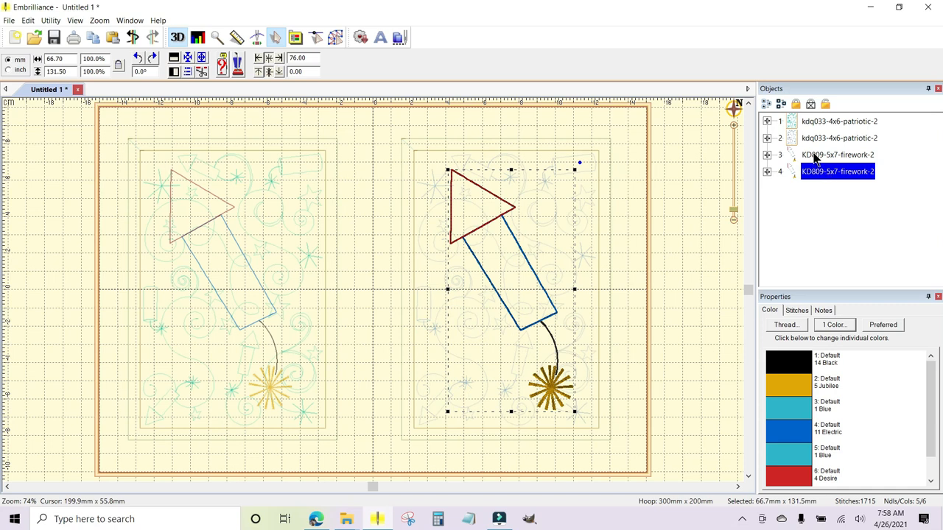
Align the first firework (object 3) and the first quilting design on their horizontal and vertical centers.
click(814, 156)
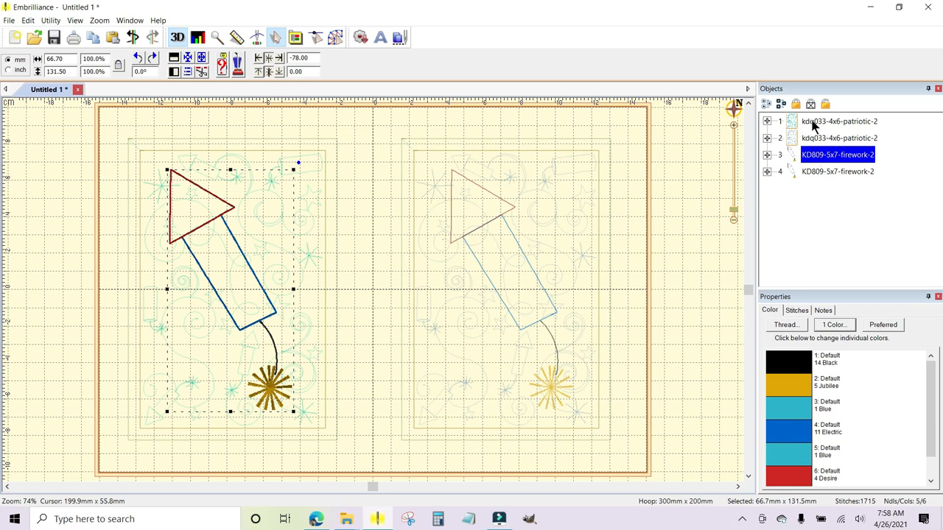
ctrl+click(814, 123)
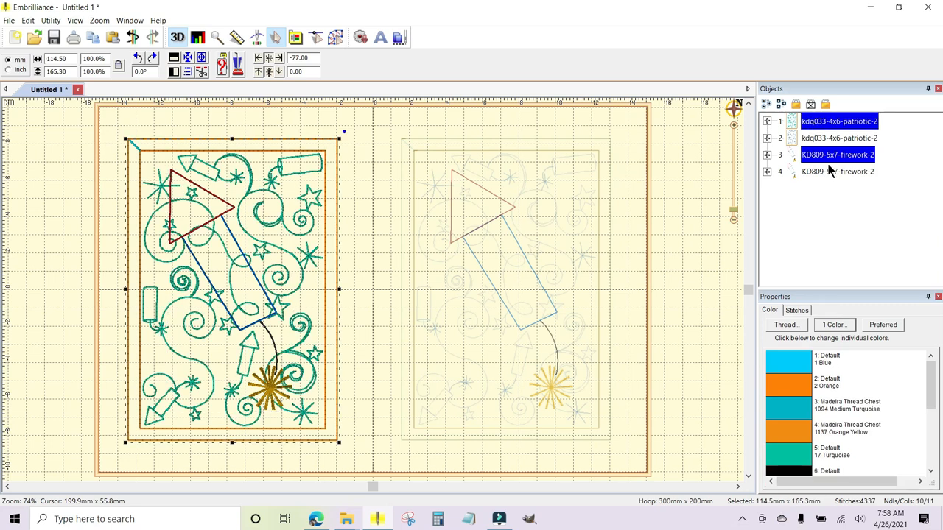
click(188, 71)
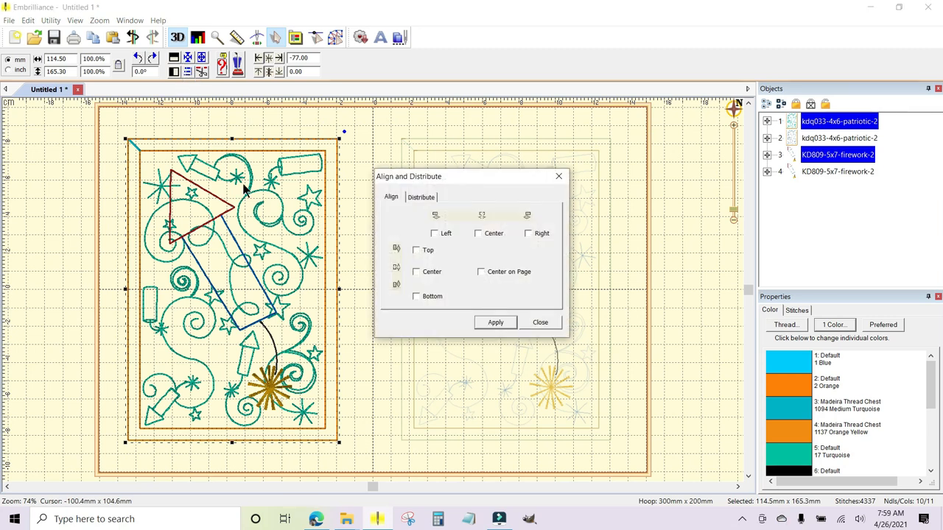
click(479, 235)
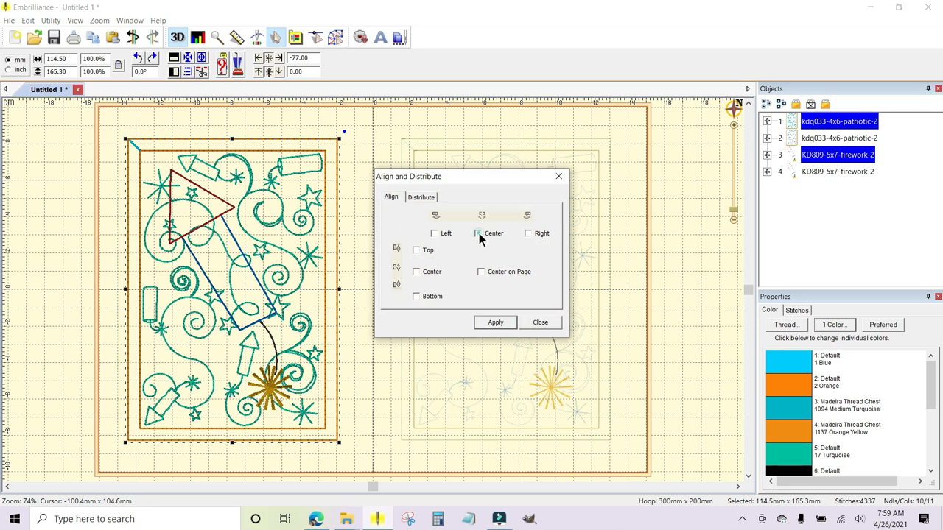
click(416, 272)
click(495, 322)
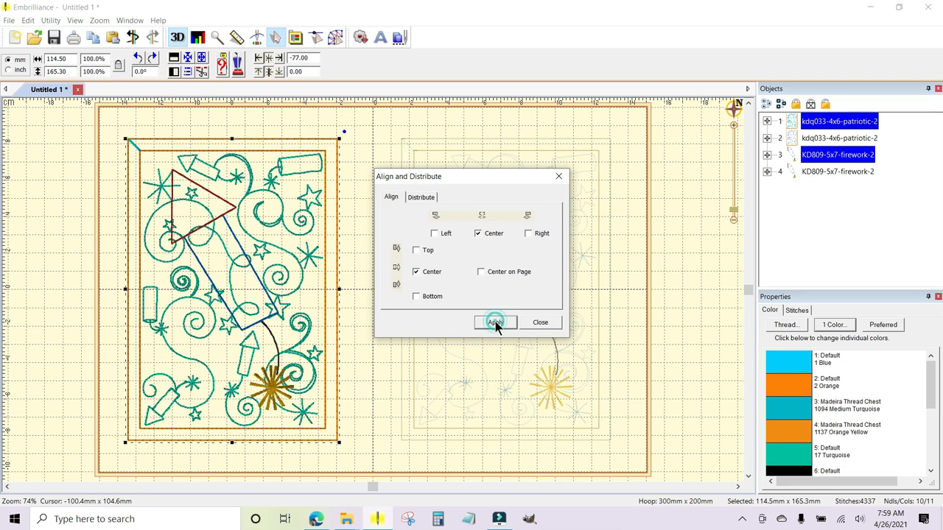
click(542, 323)
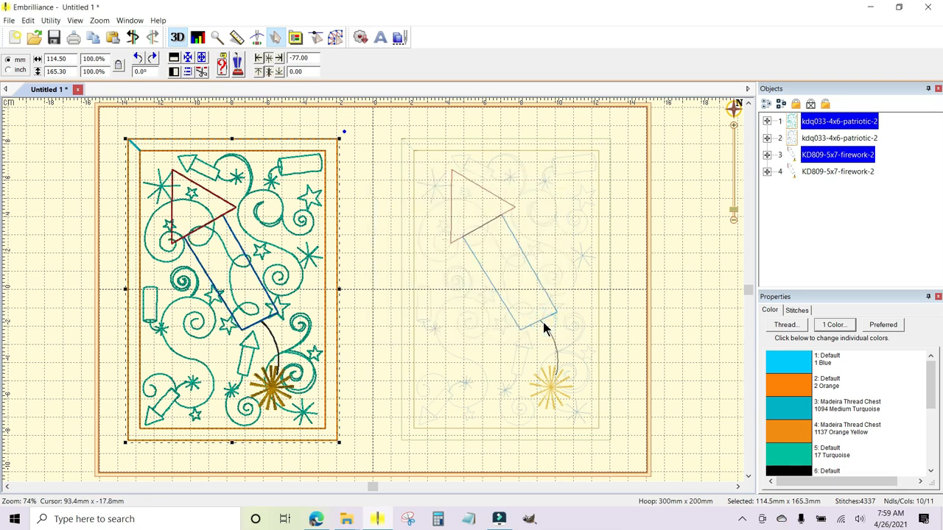
Align the second firework (object 4) and the second quilting design on their horizontal and vertical centers, and clear the selection.
click(559, 272)
click(814, 139)
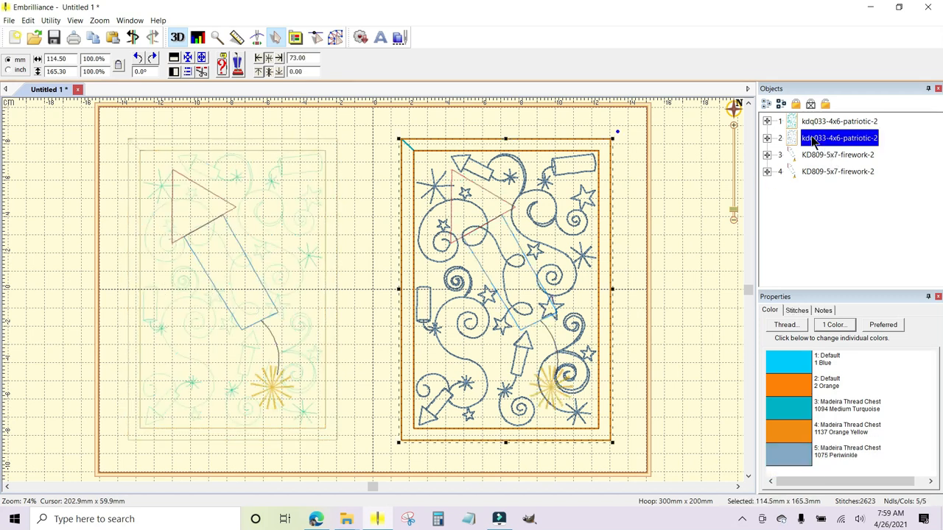
ctrl+click(804, 170)
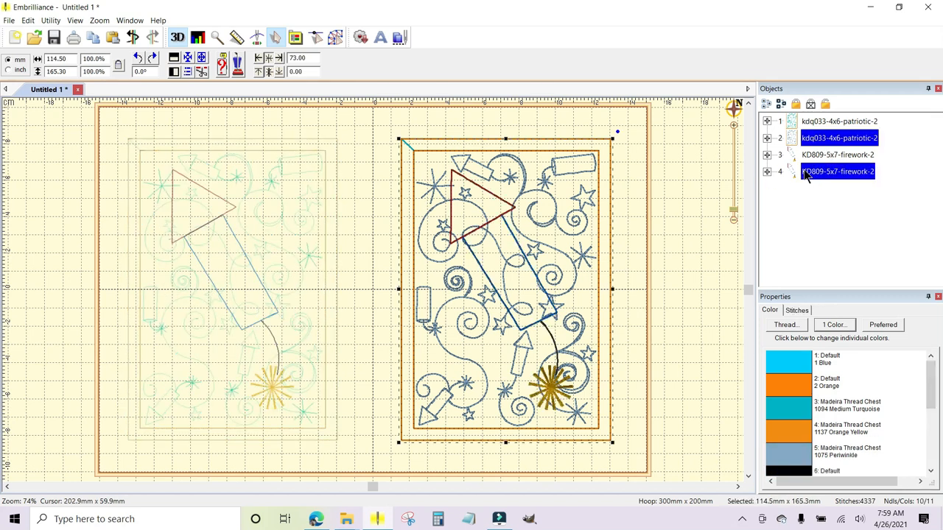
click(187, 72)
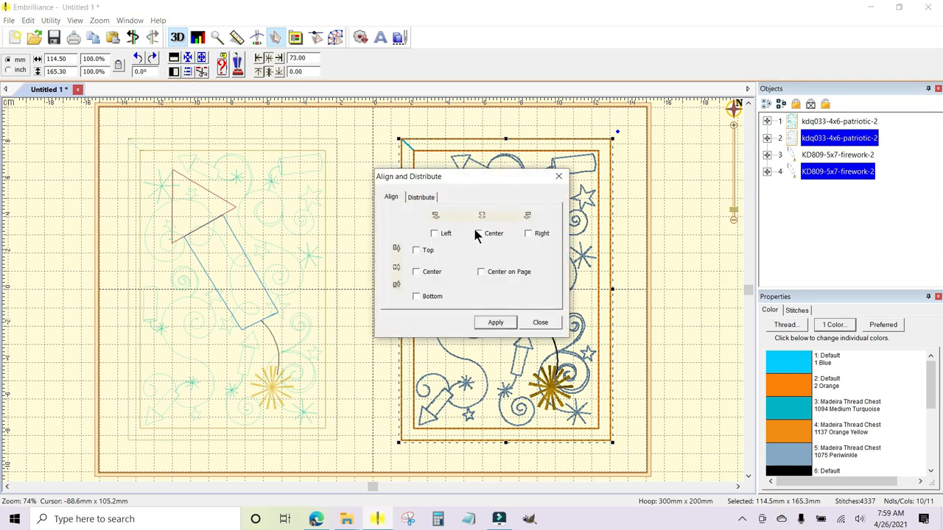
click(479, 235)
click(416, 271)
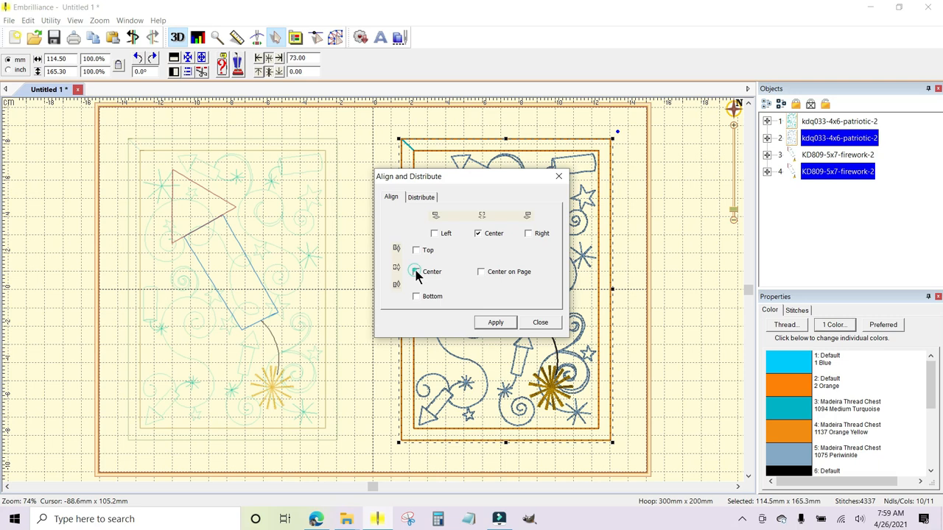
click(494, 325)
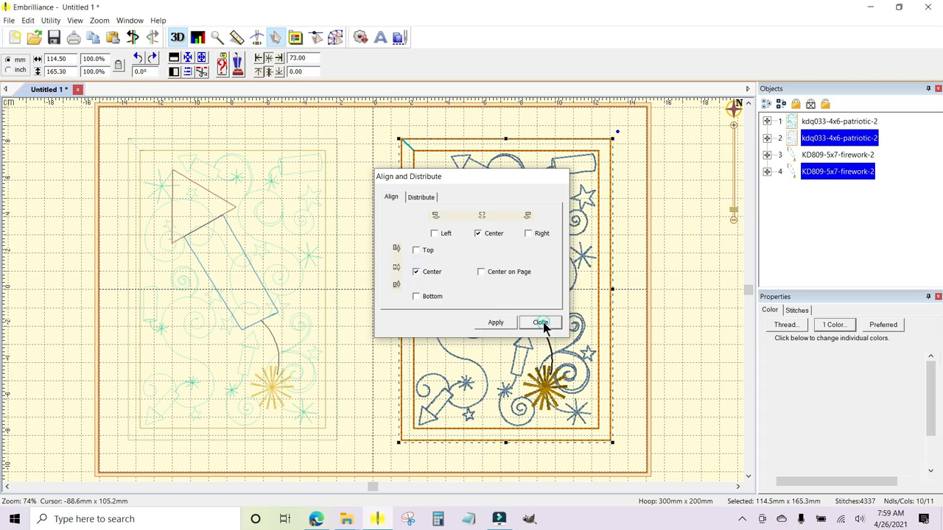
click(542, 323)
click(630, 260)
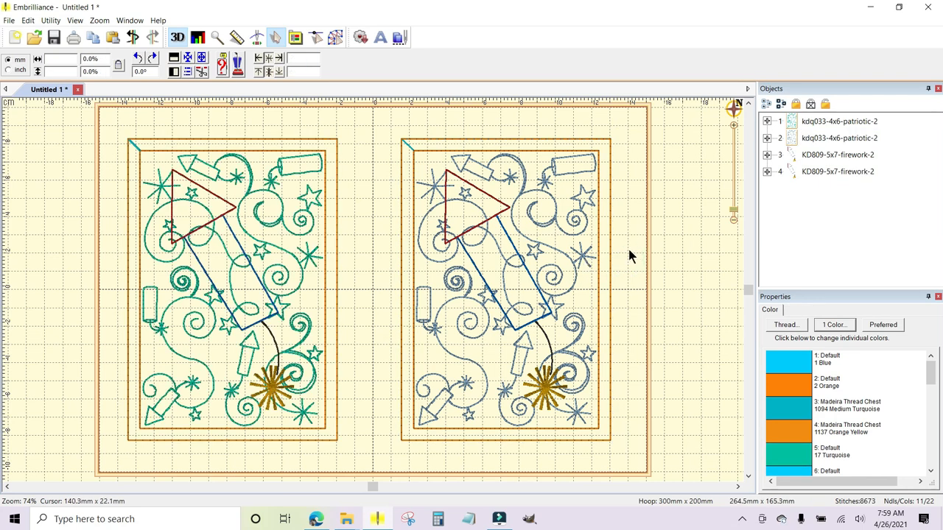
Expand both firework designs into their color layers and select the first firework's black fuse layer (3:1).
click(800, 157)
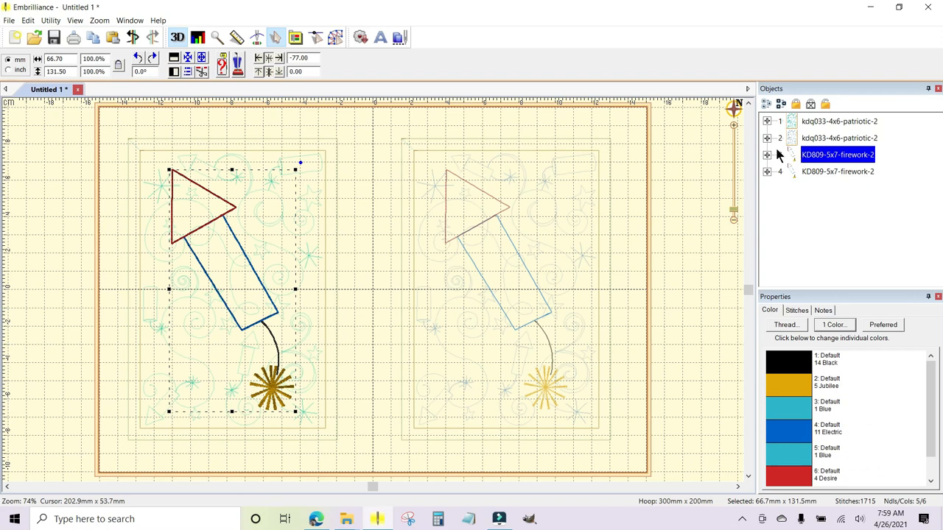
click(767, 155)
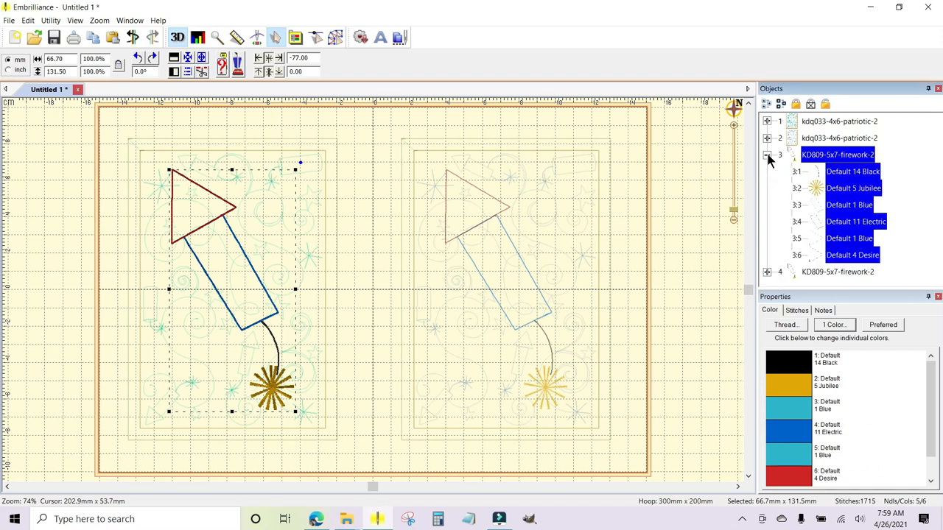
click(846, 177)
click(767, 271)
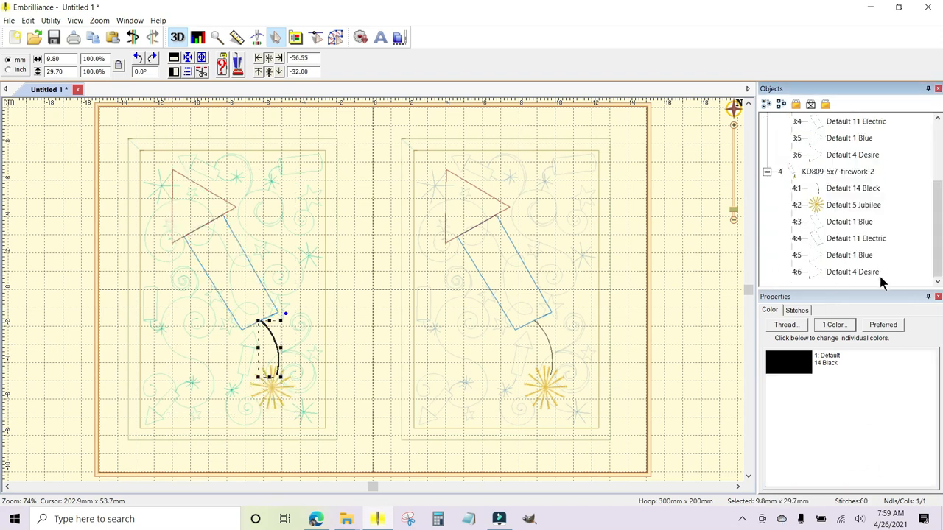
drag(938, 215, 928, 186)
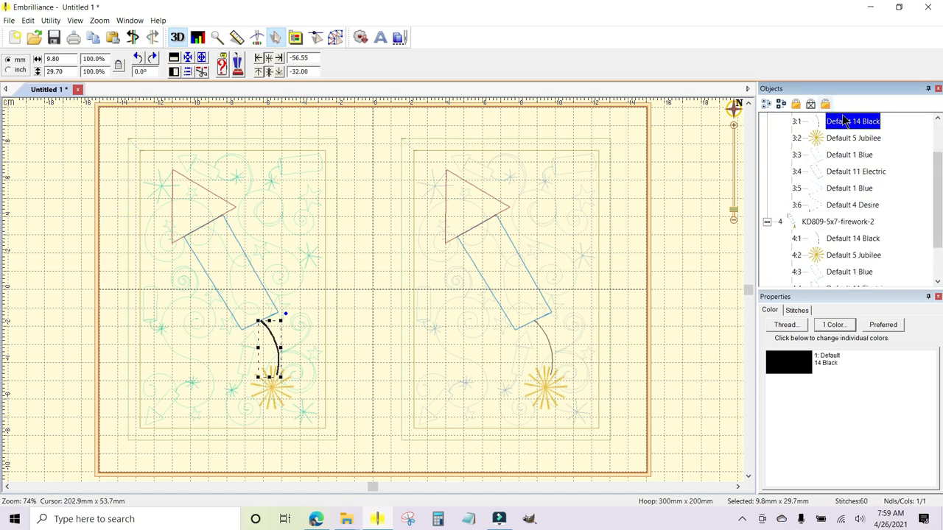
Compare the black fuse layers and the Jubilee spark layers of the two fireworks.
click(847, 239)
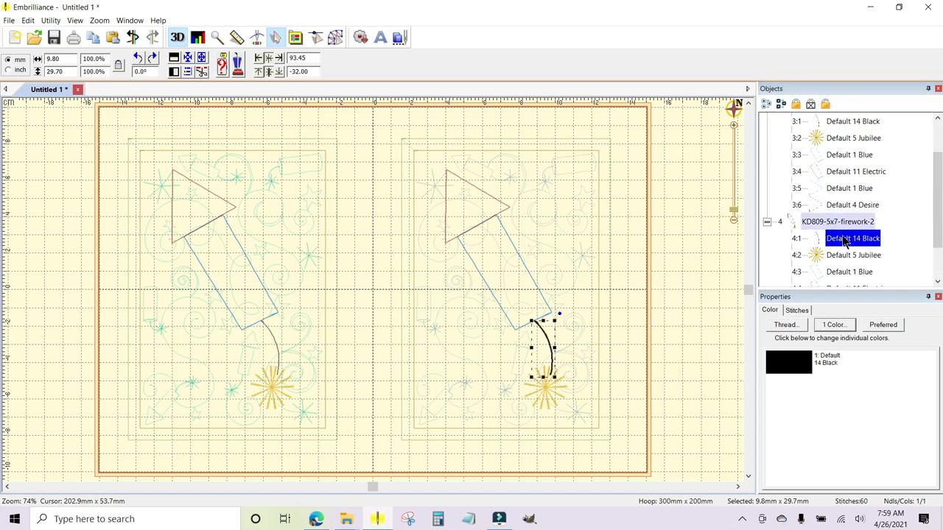
click(838, 140)
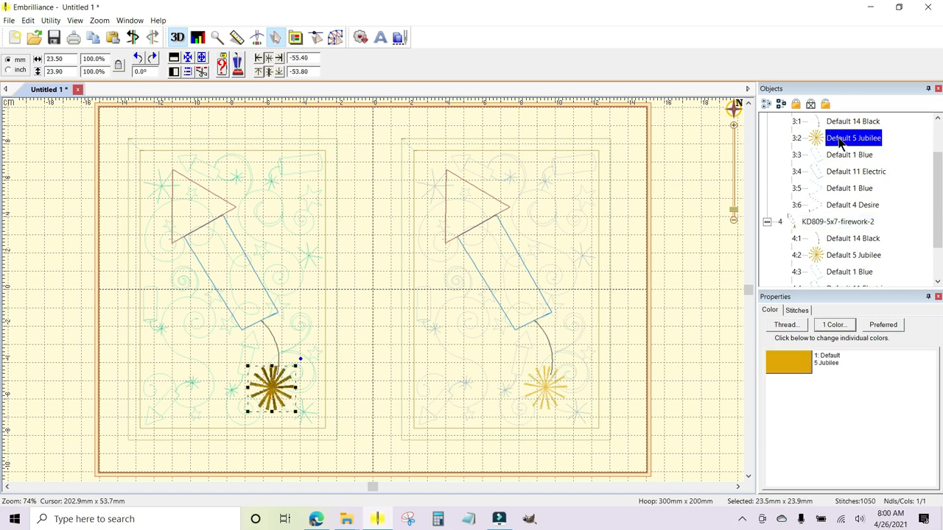
click(843, 257)
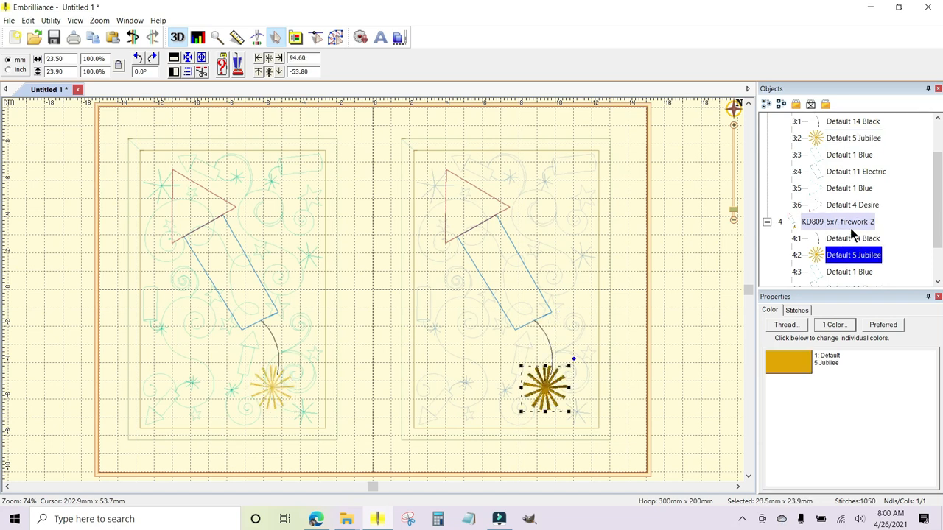
Recolor the first firework's body outline layer (3:3) with Madeira Thread Chest 1295 Bright Peacock.
click(837, 160)
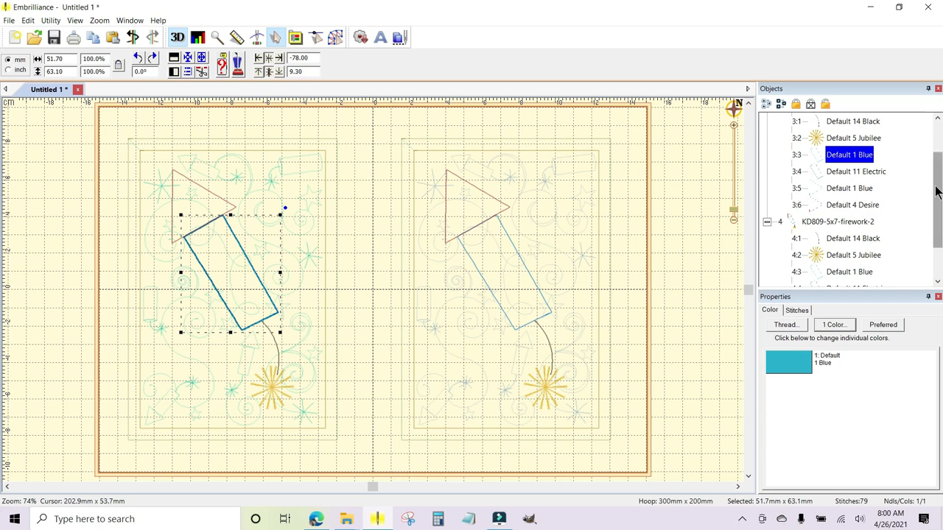
drag(937, 193, 938, 162)
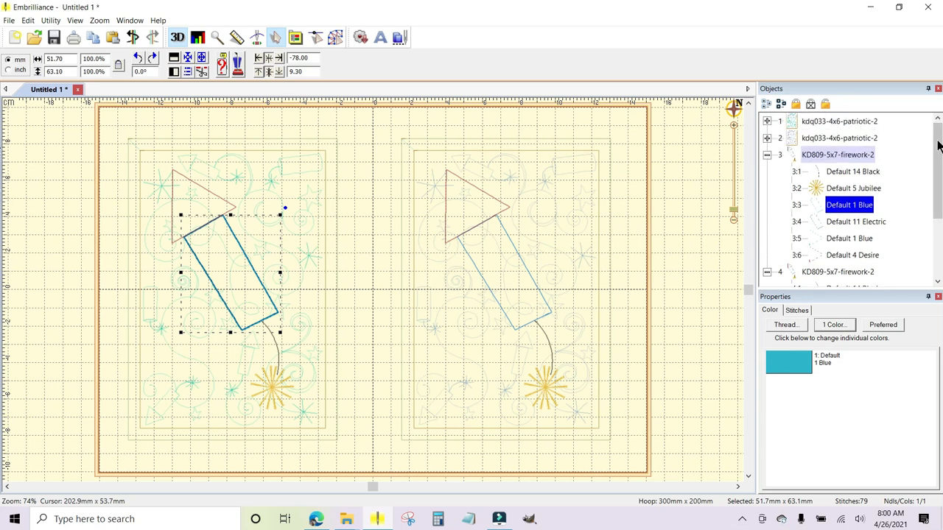
drag(938, 145, 1, 174)
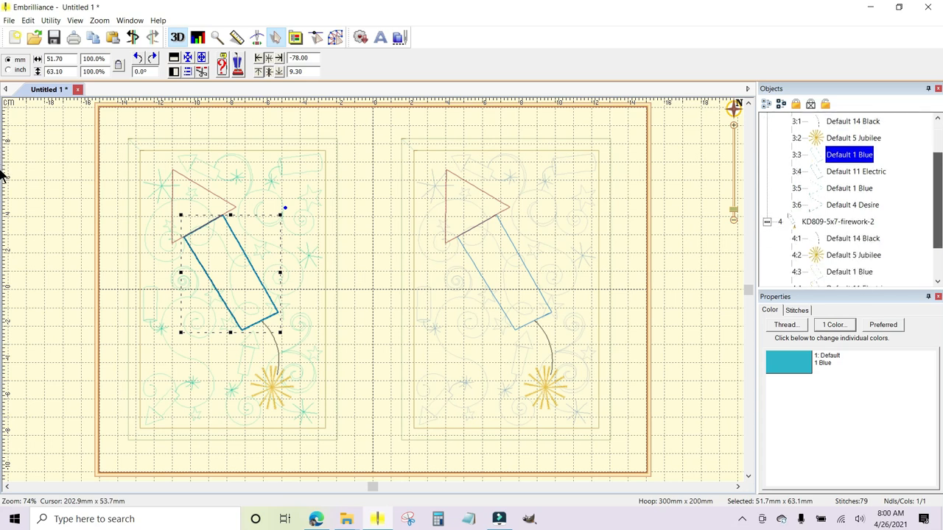
click(789, 358)
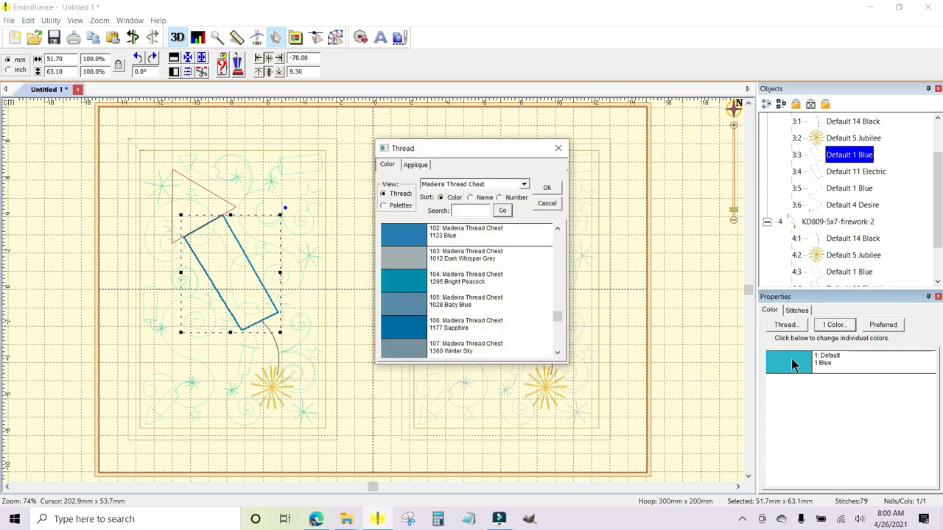
click(415, 278)
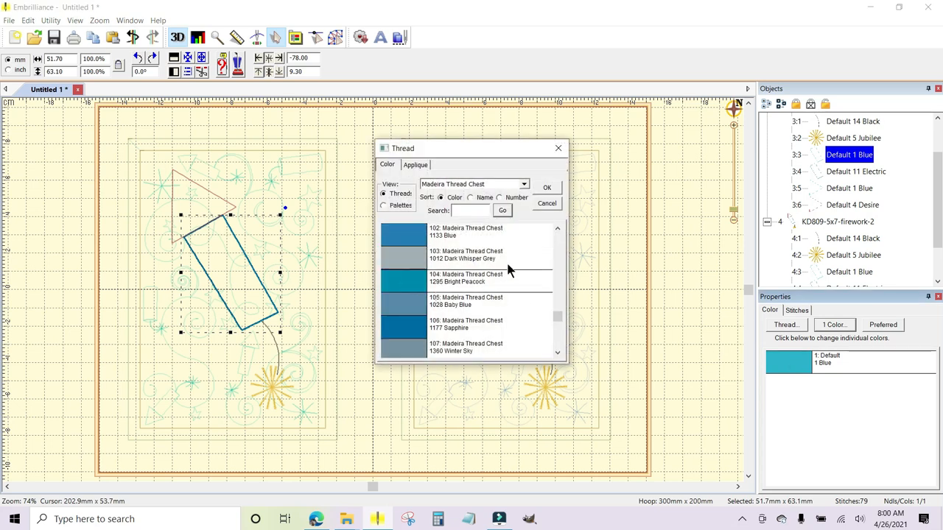
click(548, 187)
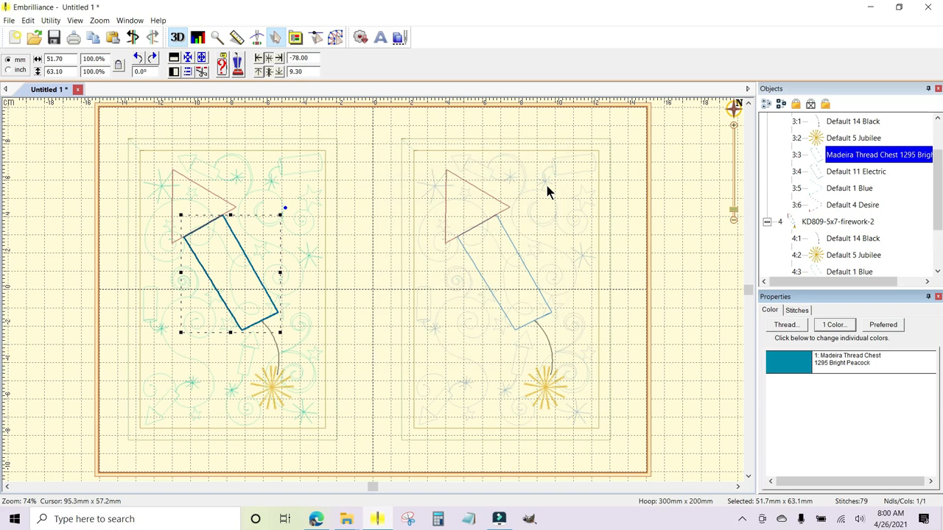
Recolor the second firework's body outline layer (4:3) with the same Madeira 1295 Bright Peacock thread.
click(851, 272)
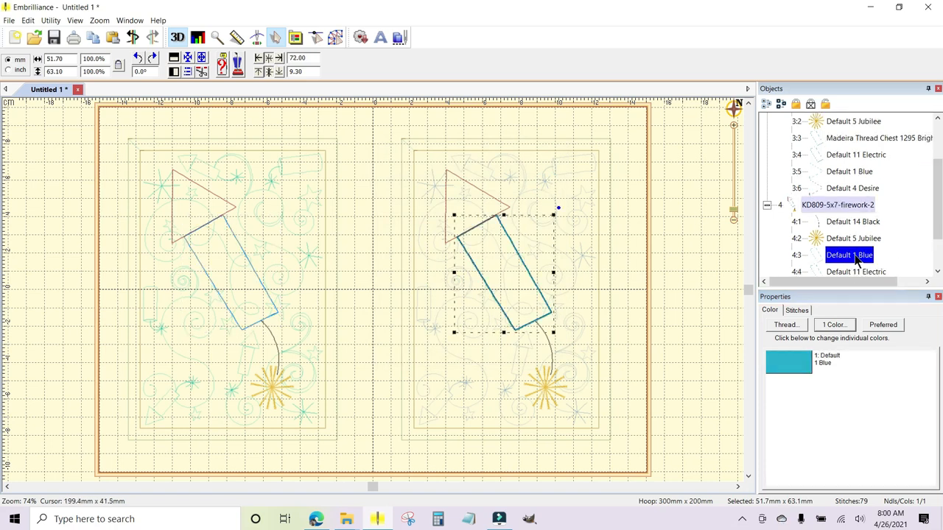
click(800, 367)
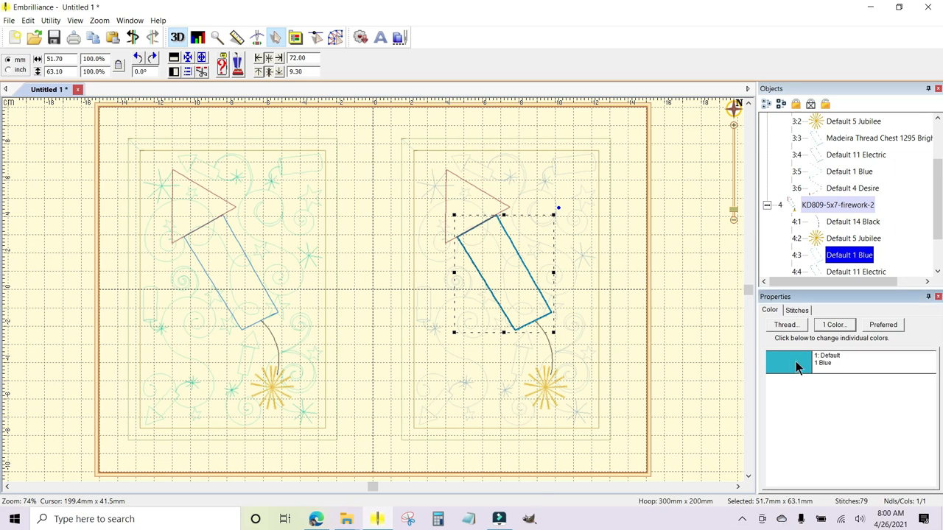
click(452, 278)
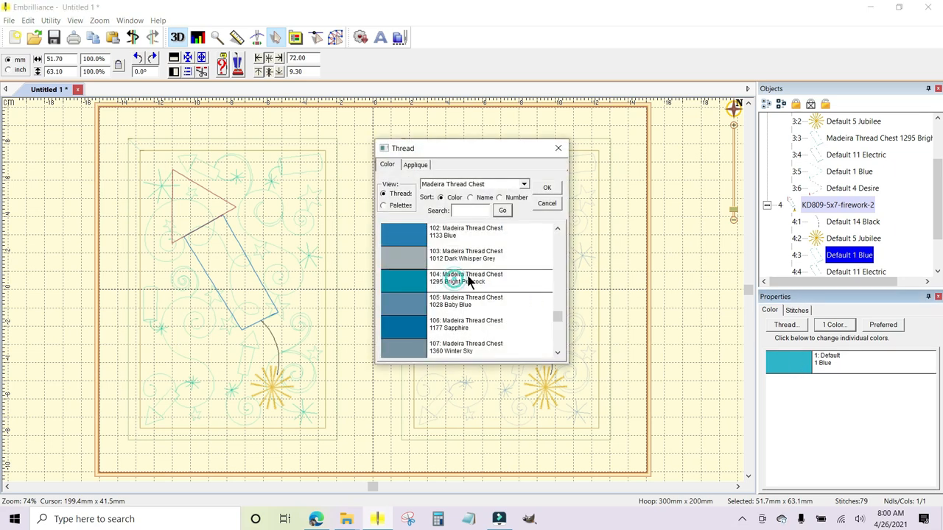
click(549, 186)
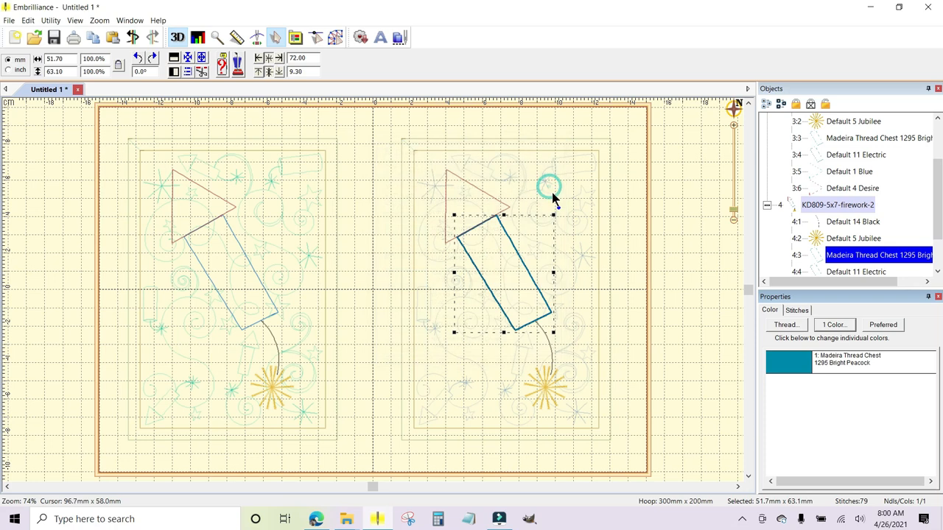
Compare the first firework's layers 3:3 and 3:4, and check the second firework's Electric layer (4:4).
click(841, 156)
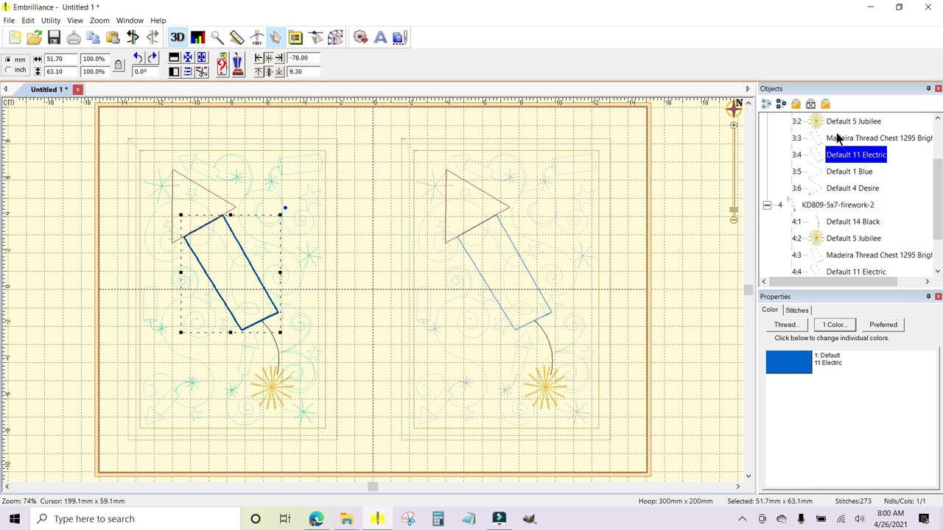
click(840, 139)
click(839, 156)
click(866, 271)
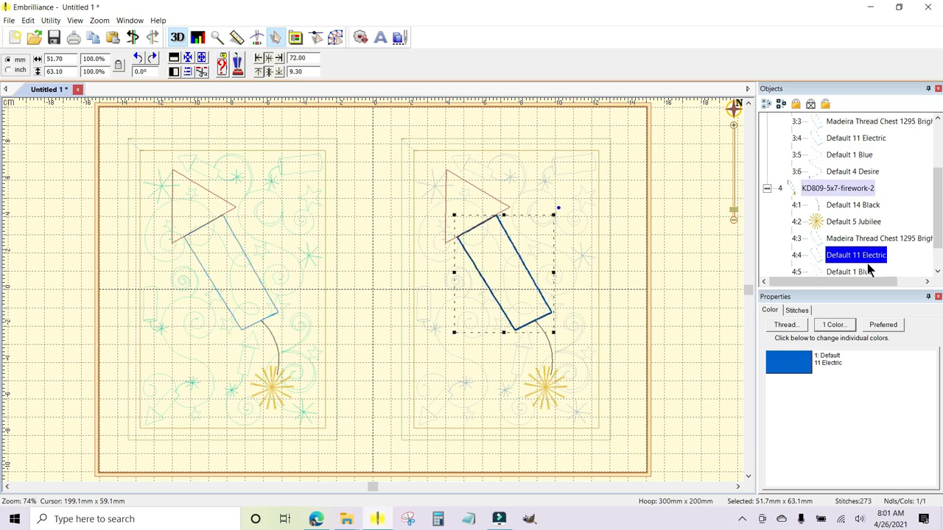
Recolor the first firework's blue triangle layer (3:5) with Madeira Thread Chest 1028 Baby Blue.
click(835, 157)
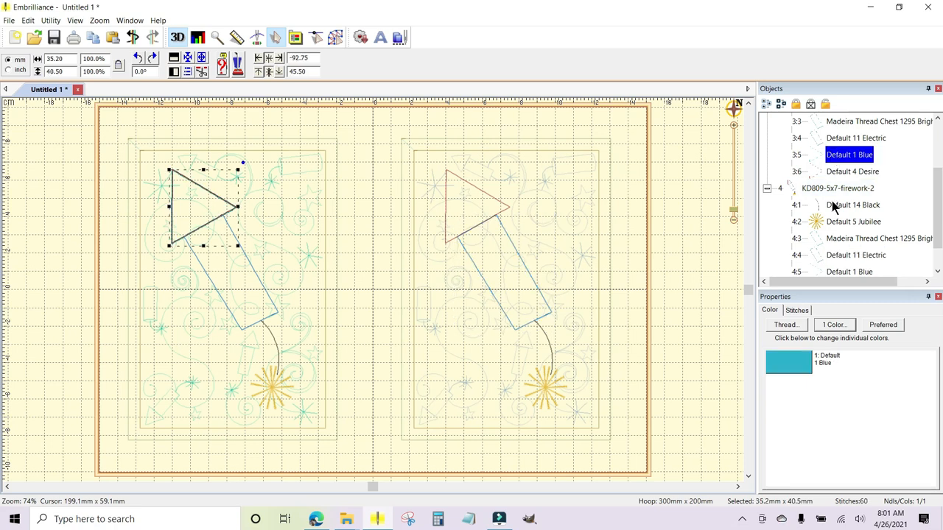
click(790, 361)
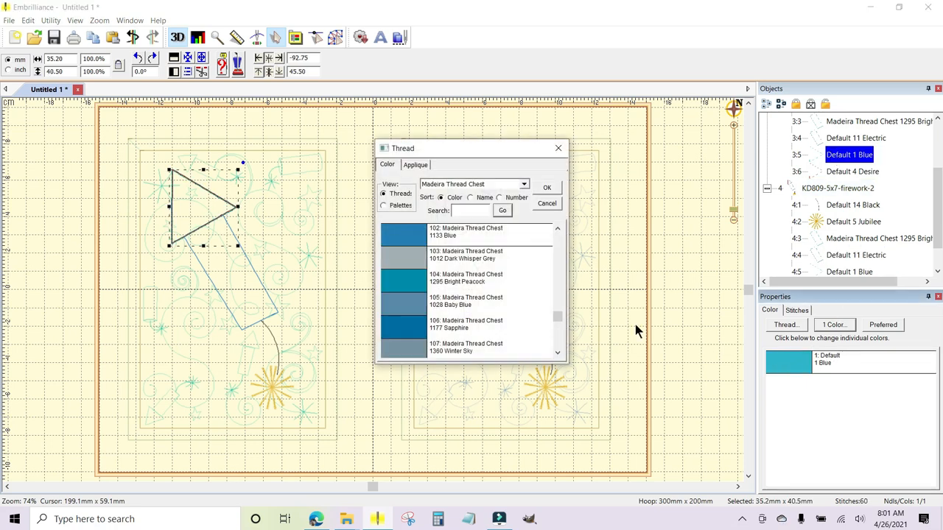
click(457, 306)
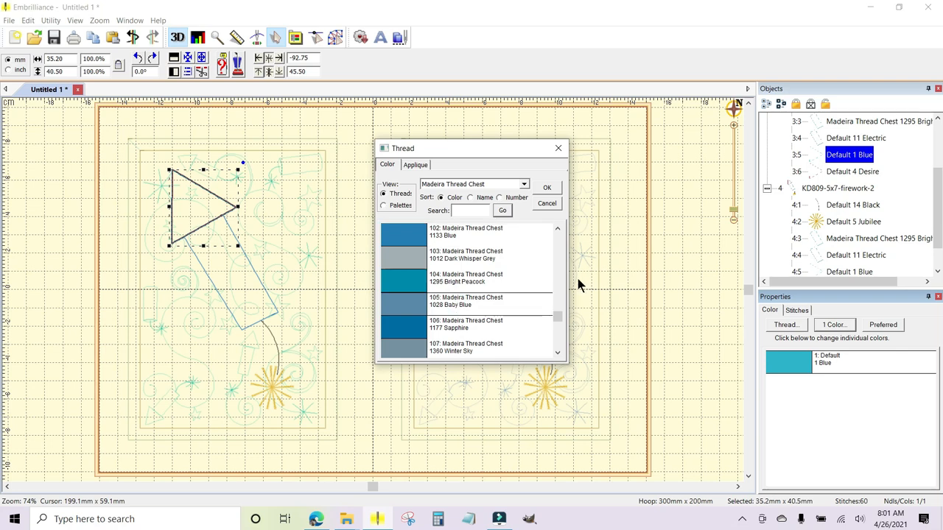
click(547, 188)
Recolor the second firework's blue triangle layer (4:5) with Madeira Thread Chest 1028 Baby Blue.
scroll(921, 203, down, 1)
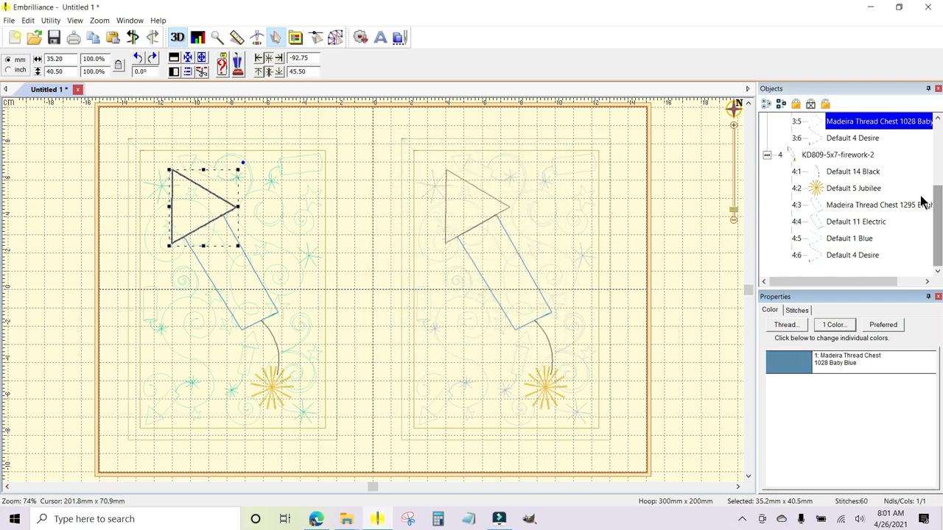
click(835, 241)
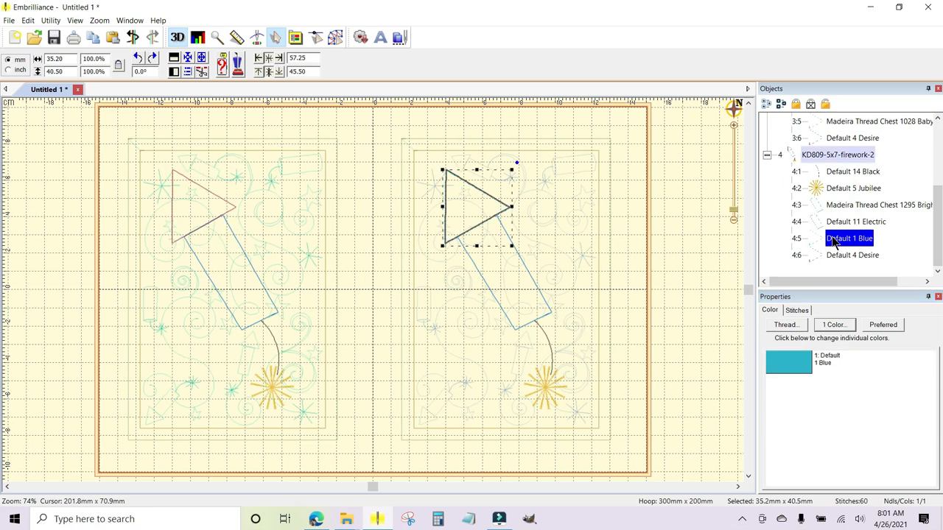
click(790, 361)
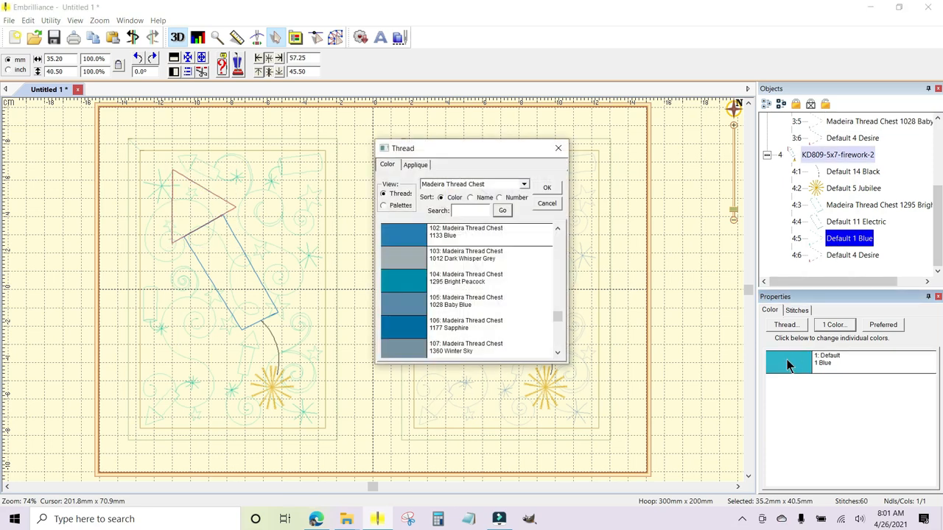
click(452, 306)
click(549, 190)
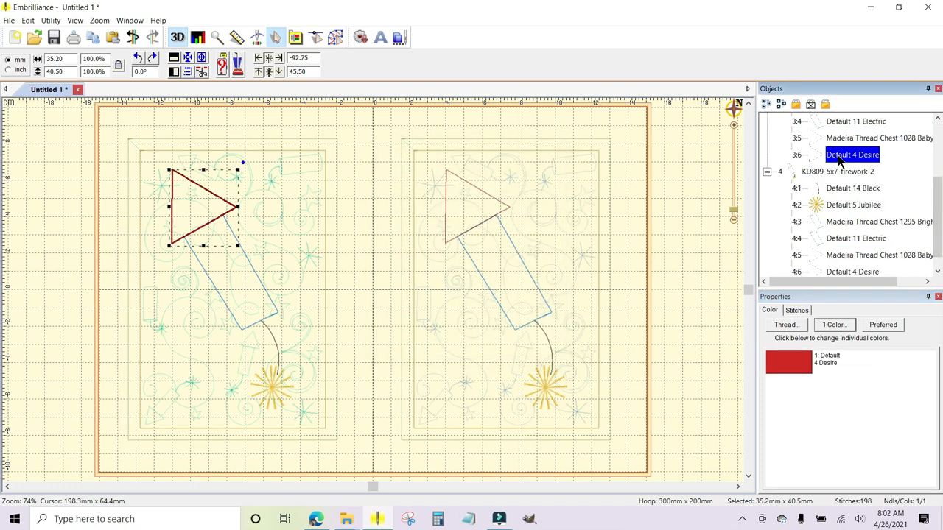
Check the second firework's red Desire layer (4:6), collapse both firework objects and clear the selection.
drag(938, 185, 938, 194)
click(867, 254)
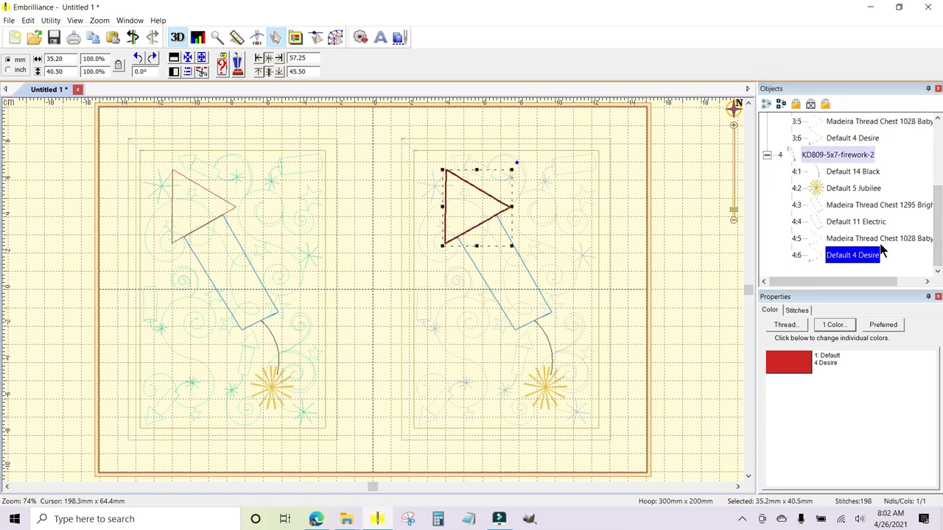
click(767, 154)
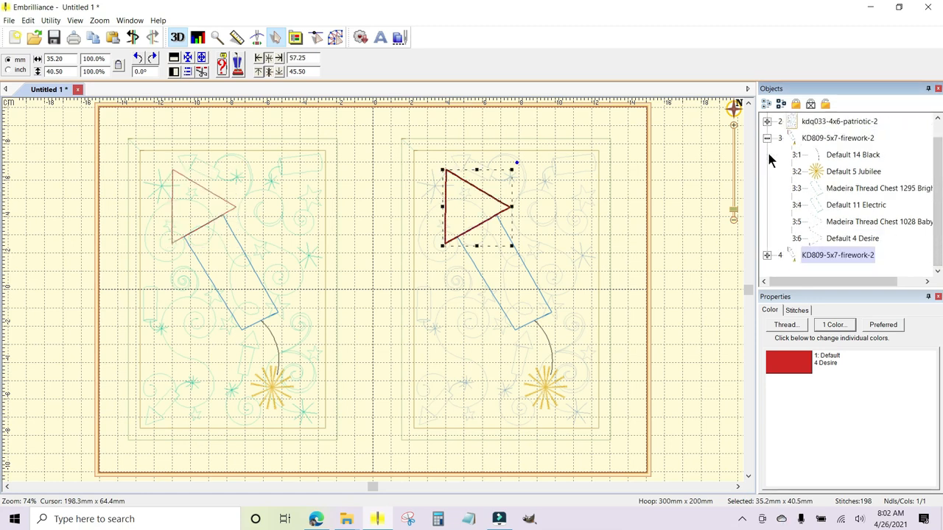
click(767, 138)
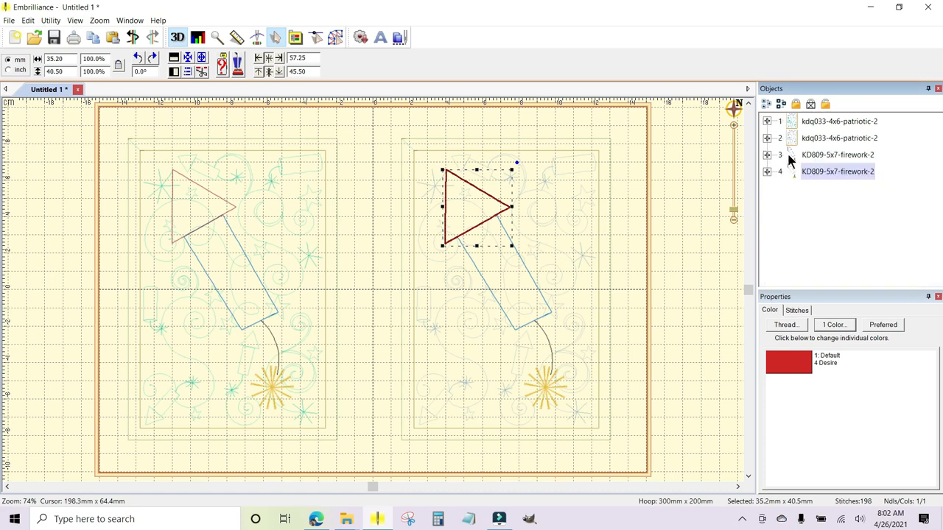
click(685, 164)
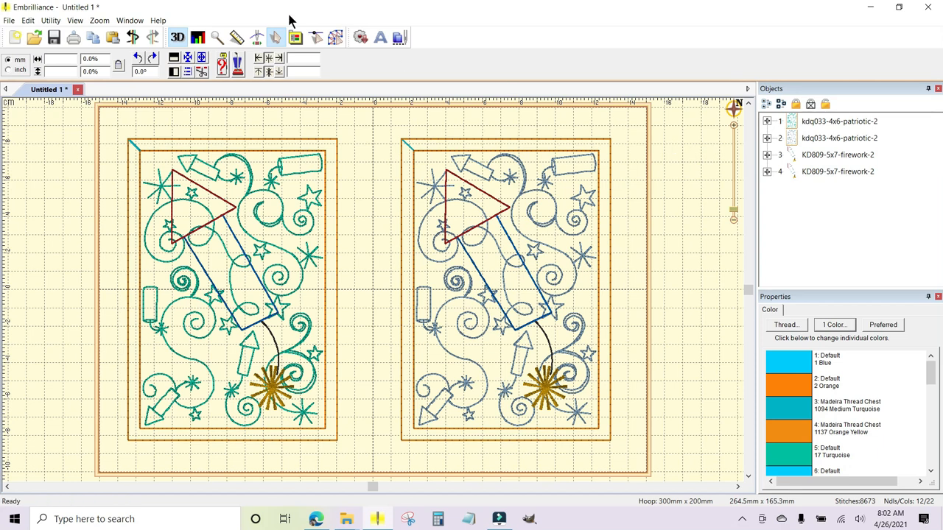
Color sort the whole layout into a new view, keeping RHS Pre-Sort and forced position on with a tolerance of 2.
click(50, 20)
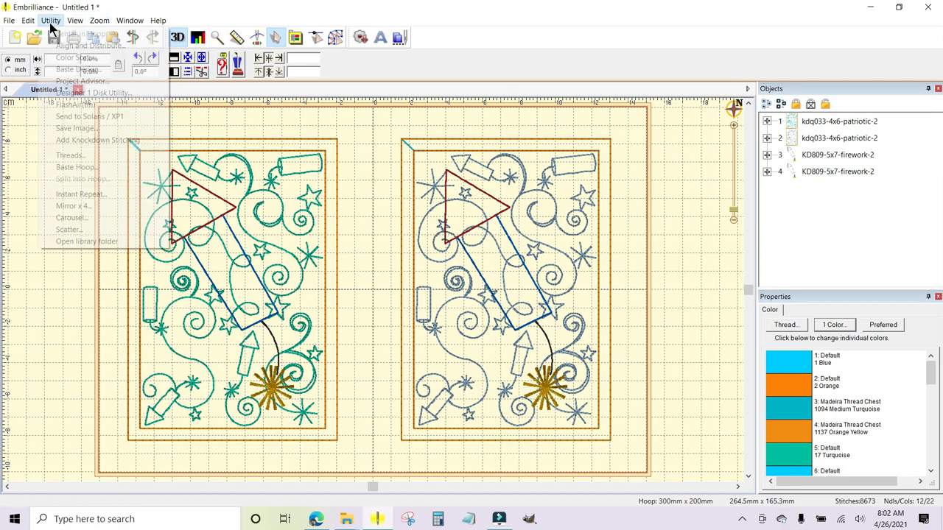
click(56, 57)
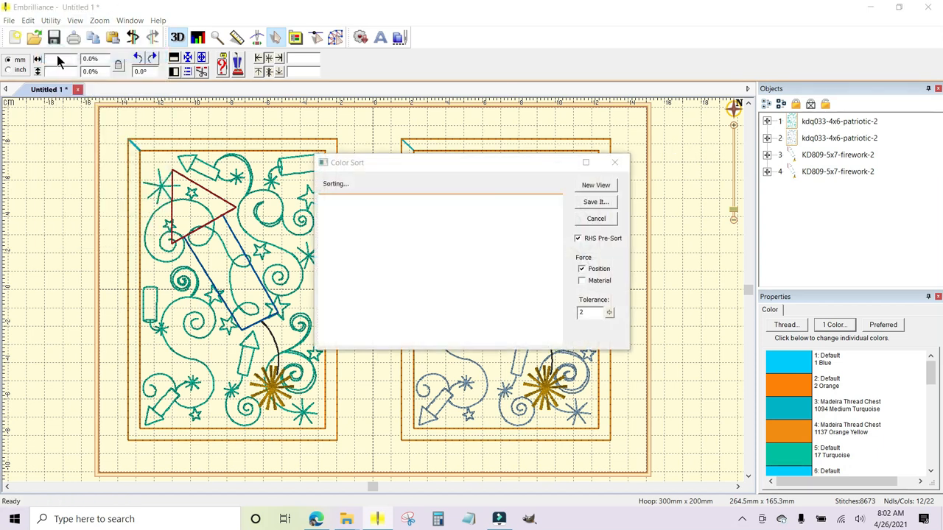
click(600, 185)
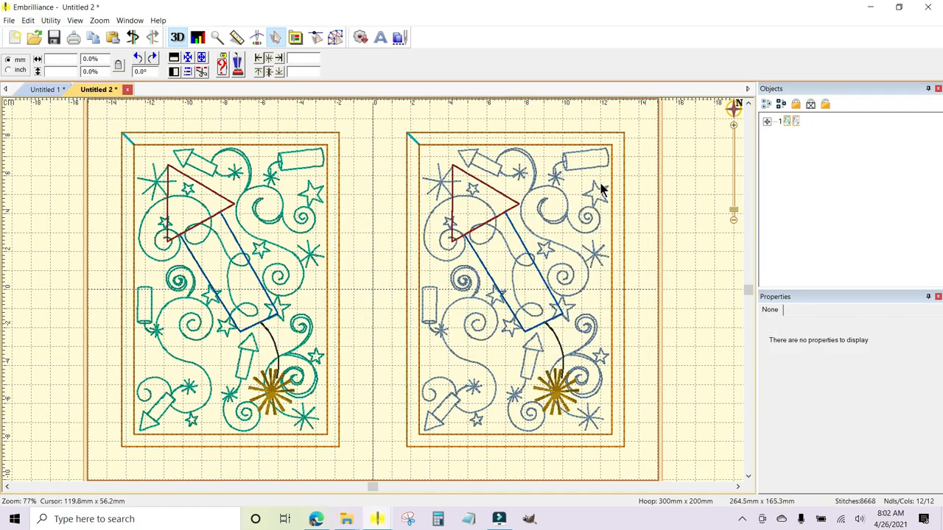
Expand the sorted design and examine its frame layers and both background quilting layers one by one (1:1 to 1:6).
click(767, 121)
click(850, 137)
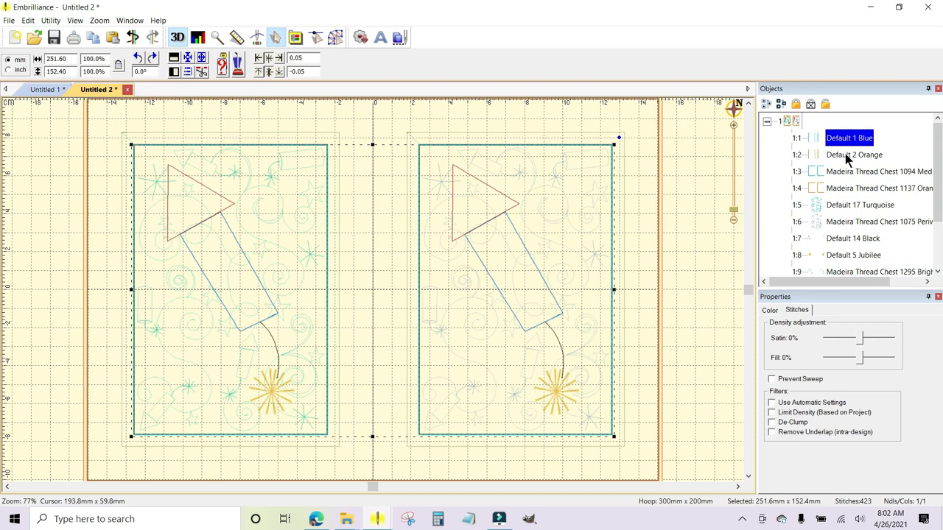
click(847, 155)
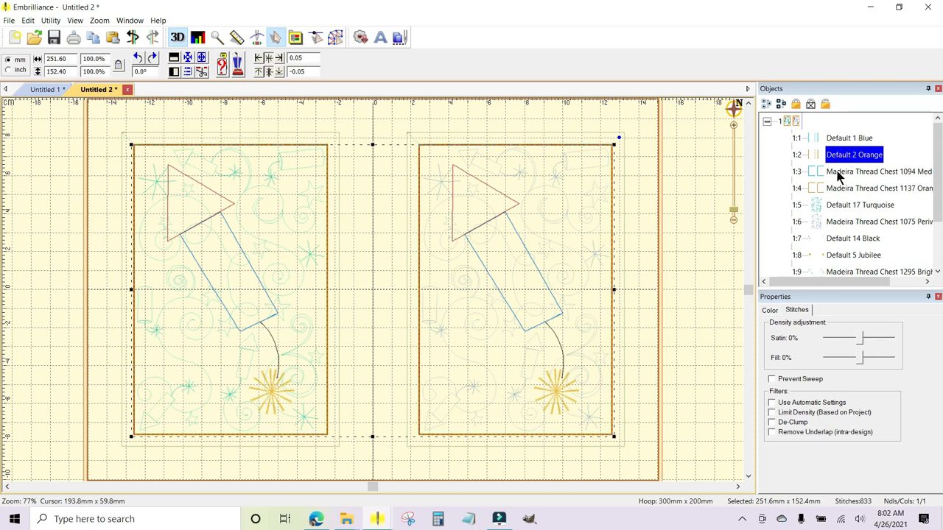
click(837, 174)
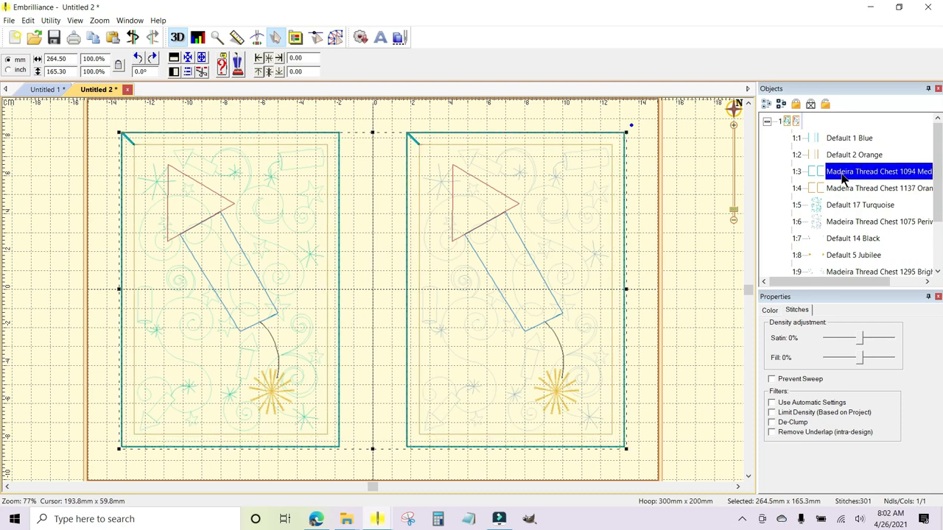
click(838, 190)
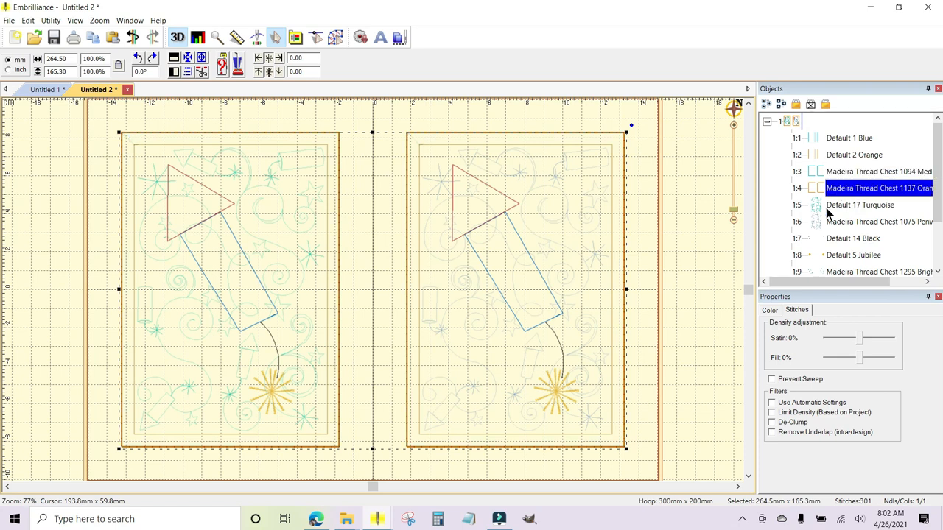
click(832, 207)
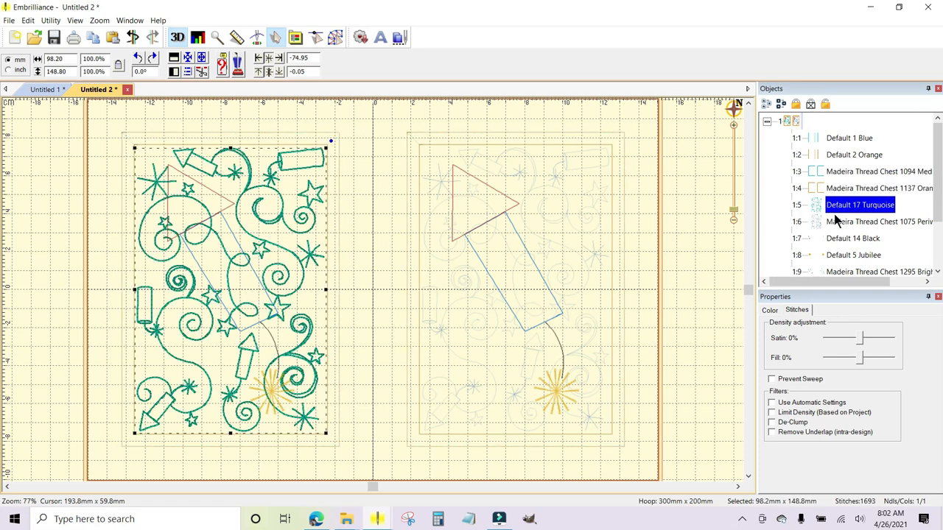
click(837, 221)
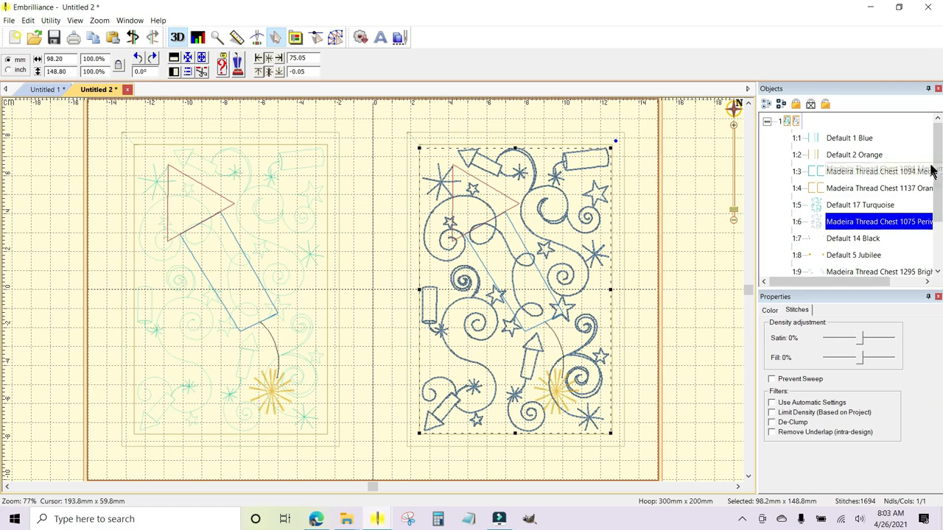
Examine the fuse, spark, rocket body and triangle layers one by one (1:7 to 1:12), and collapse the design's layer list.
scroll(844, 177, down, 1)
click(844, 174)
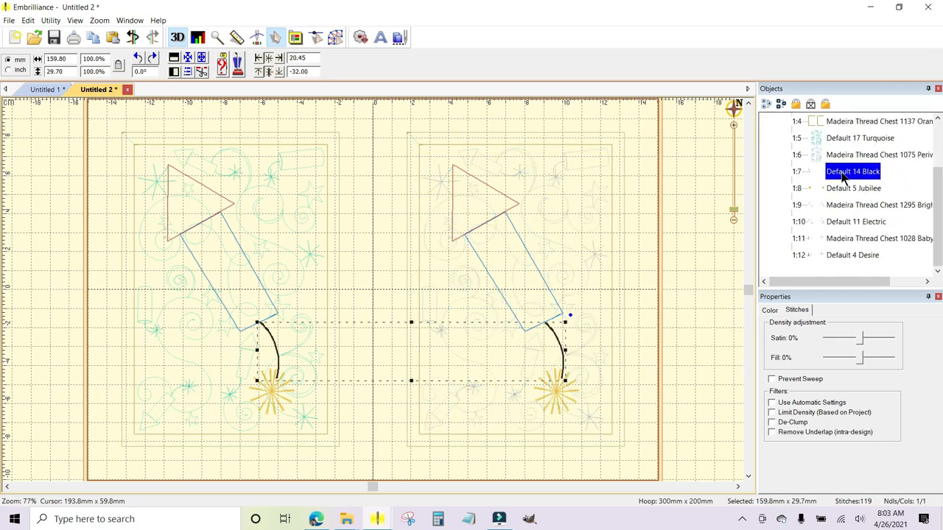
click(844, 190)
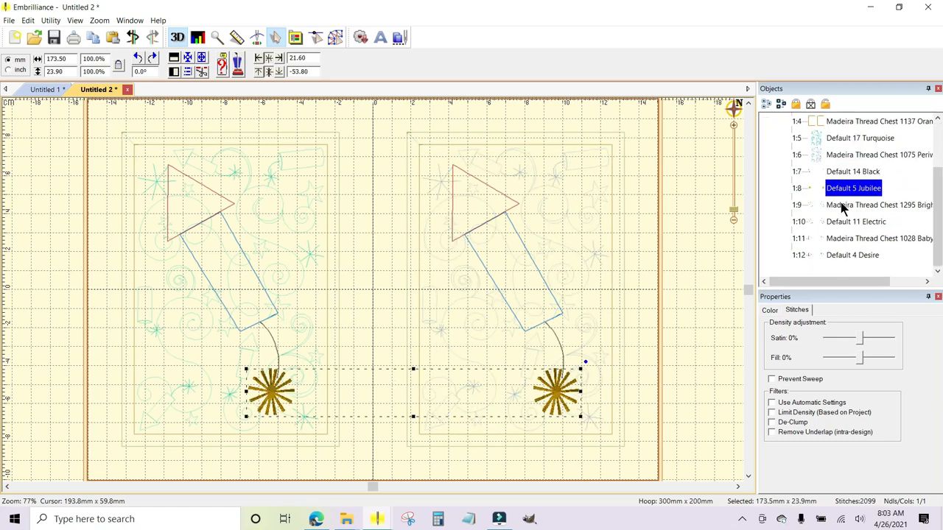
click(843, 208)
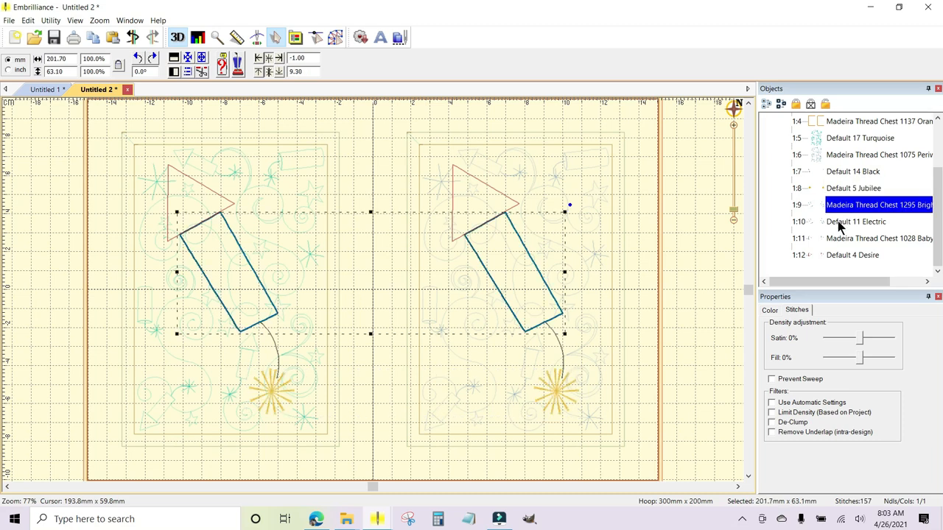
click(840, 225)
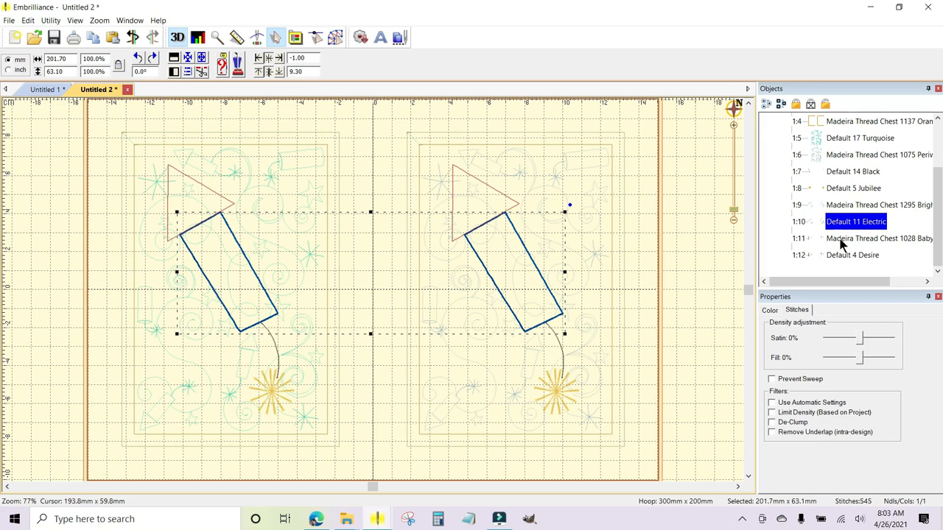
click(842, 241)
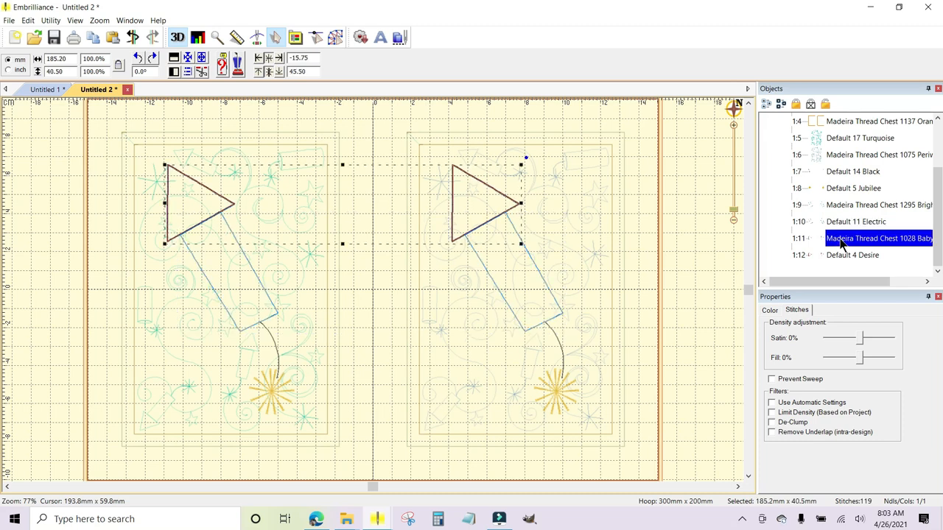
click(844, 258)
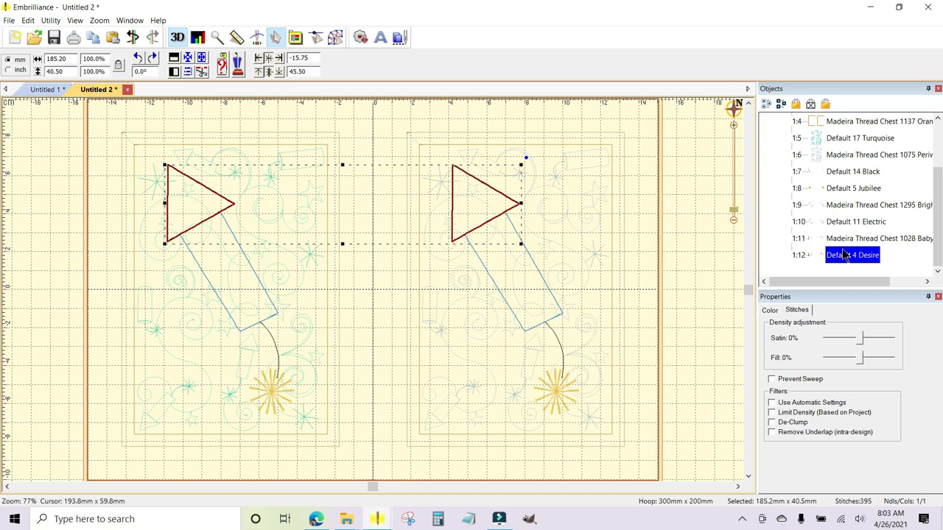
drag(933, 207, 933, 140)
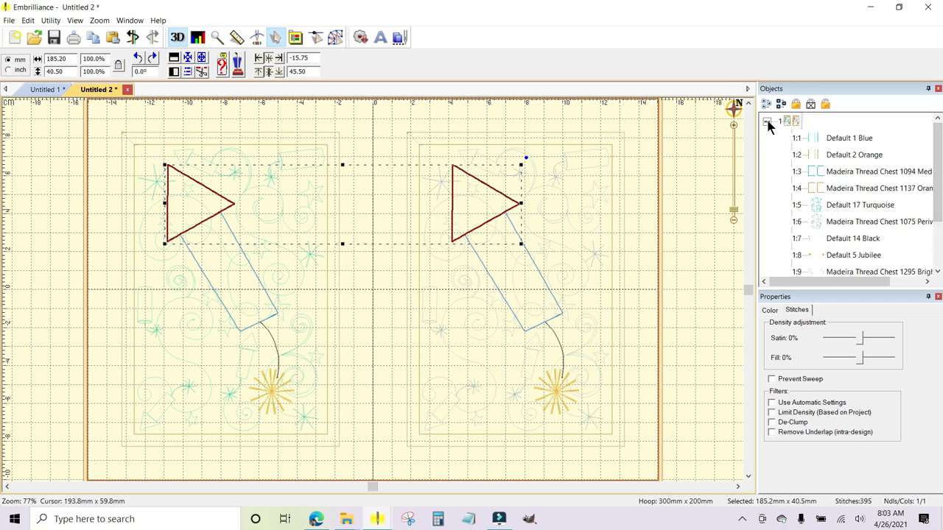
click(767, 121)
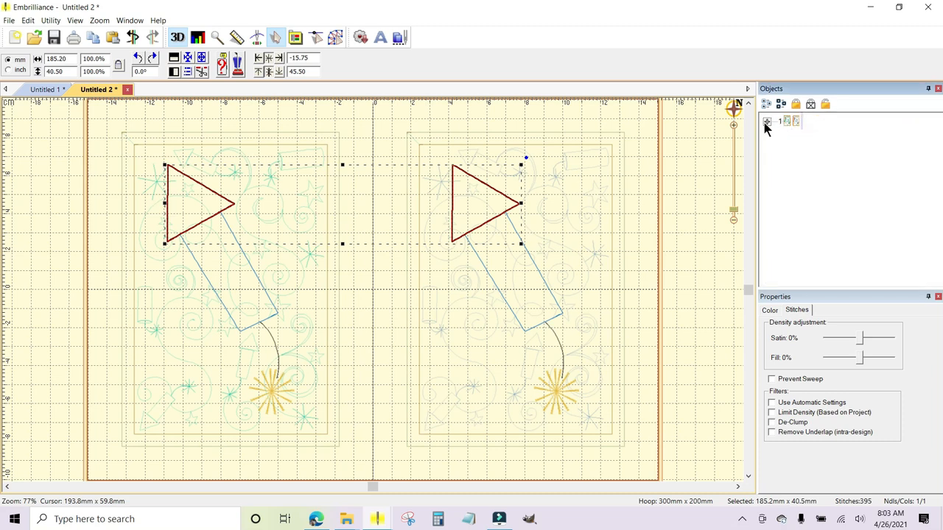
Save the sorted layout as a PES stitch file named "Fireworks 2-3" on USB Drive (G:).
click(9, 21)
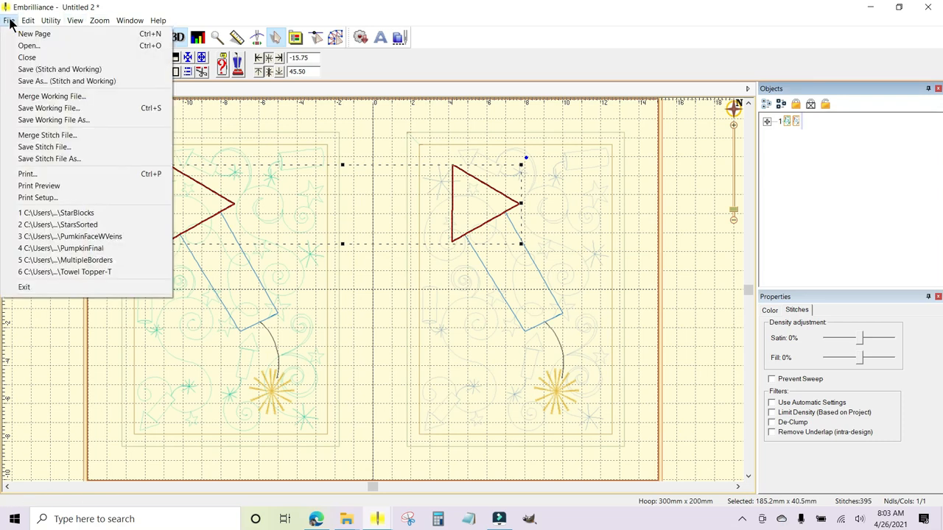
click(67, 157)
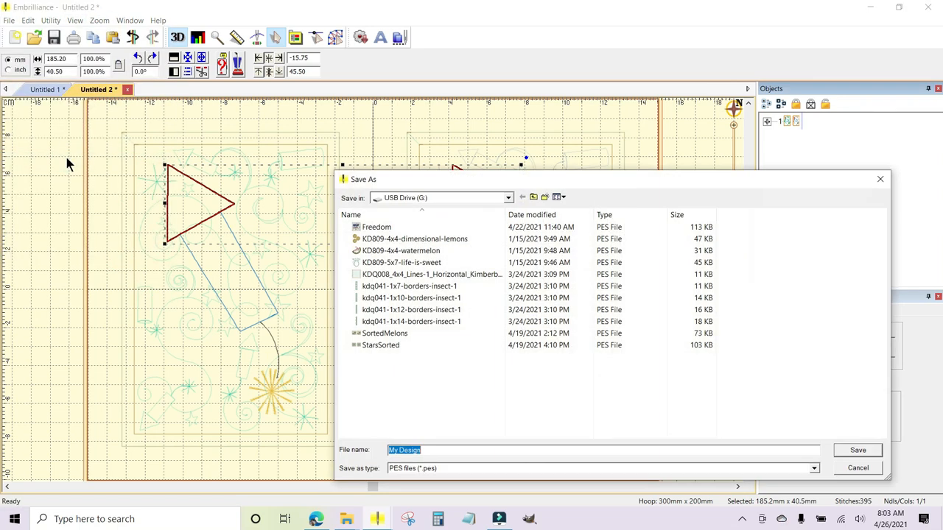
click(508, 198)
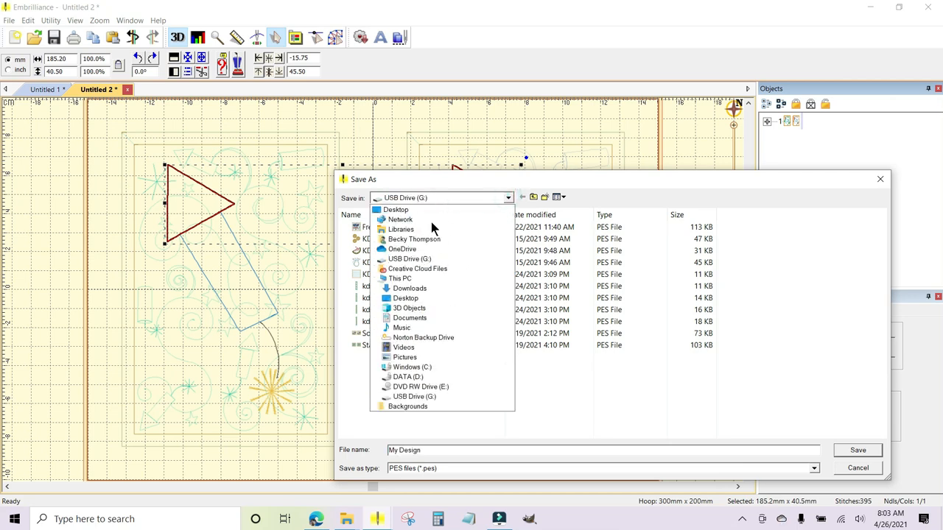
click(427, 397)
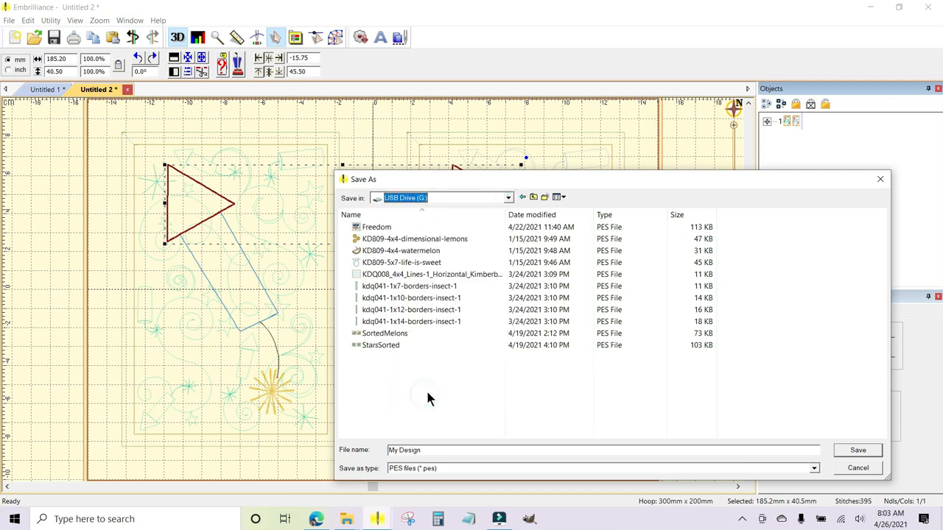
drag(432, 451, 373, 457)
text(Fireworks 2-3)
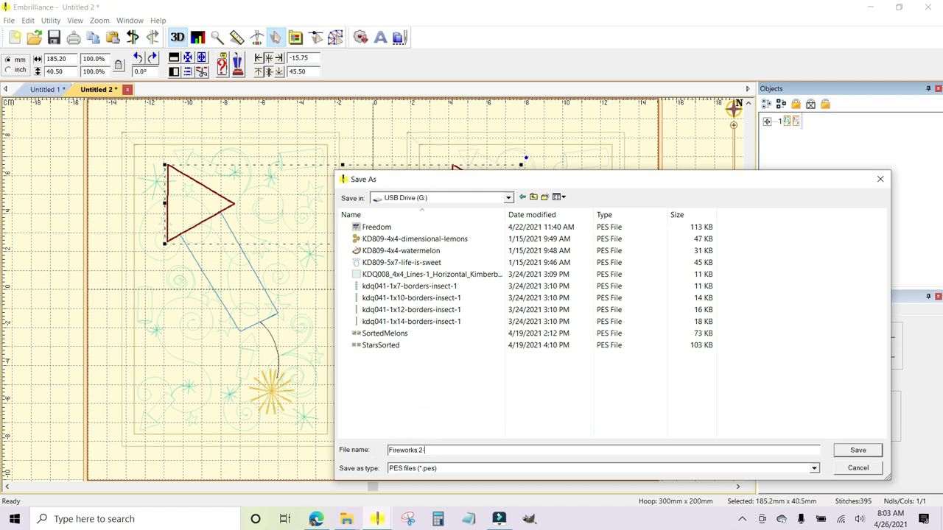
click(858, 451)
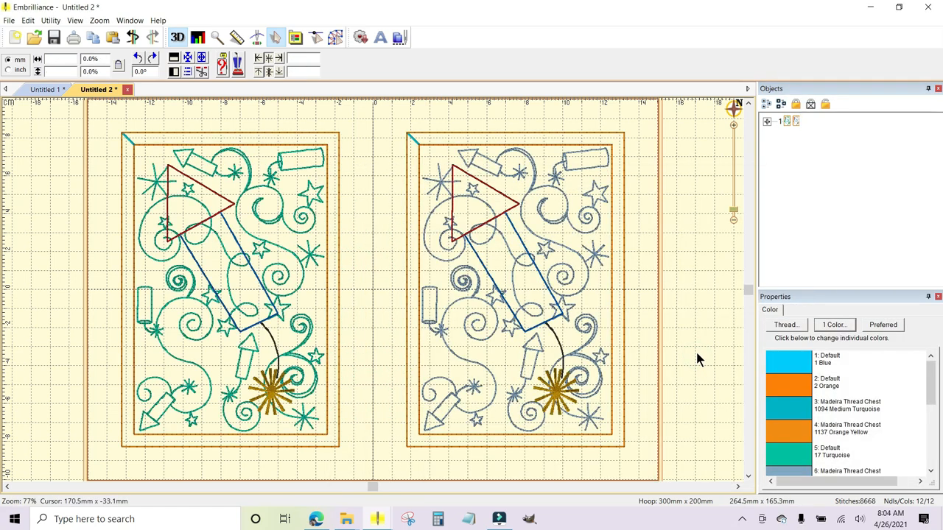